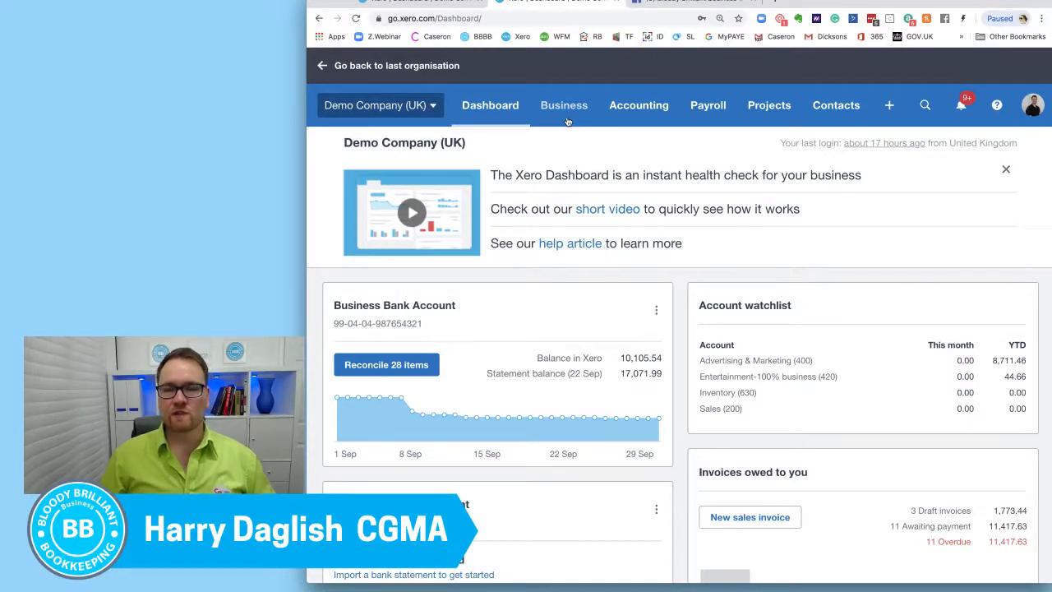
Step: Go to the list of quotes in the Demo Company and start a new quote
left_click(568, 121)
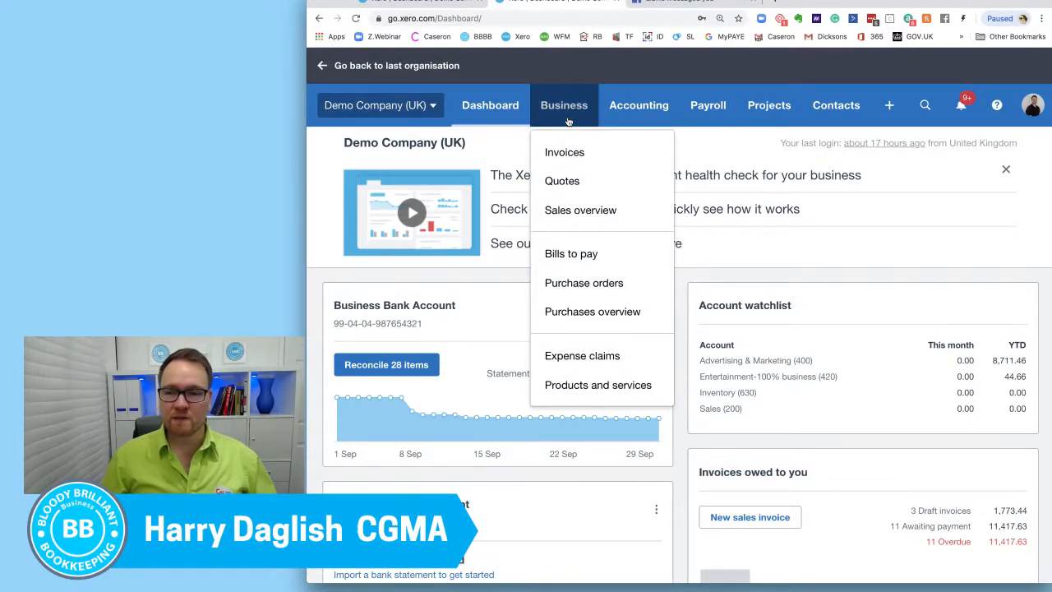
left_click(566, 182)
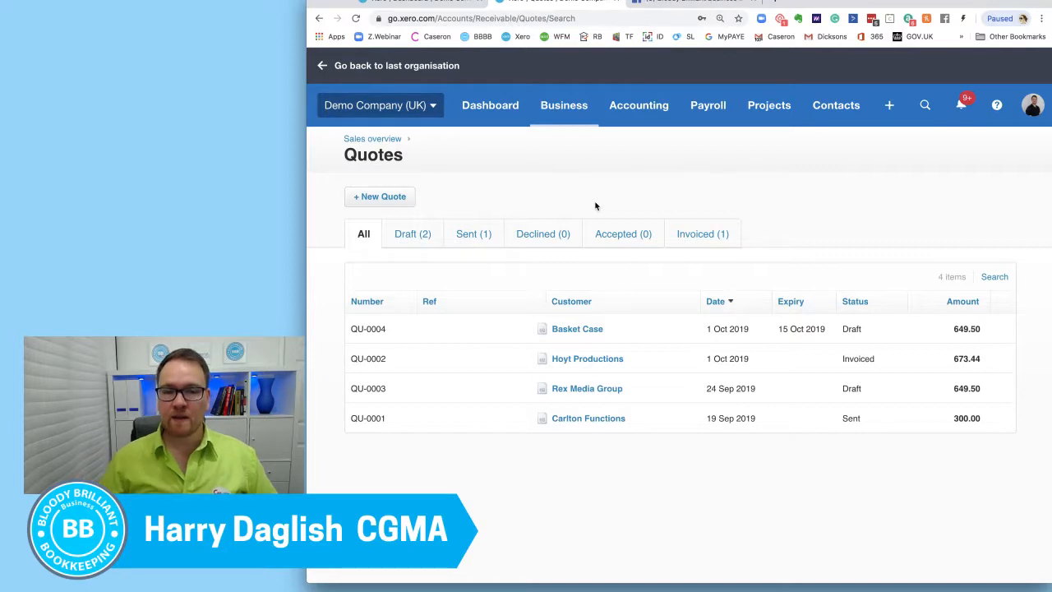
left_click(392, 198)
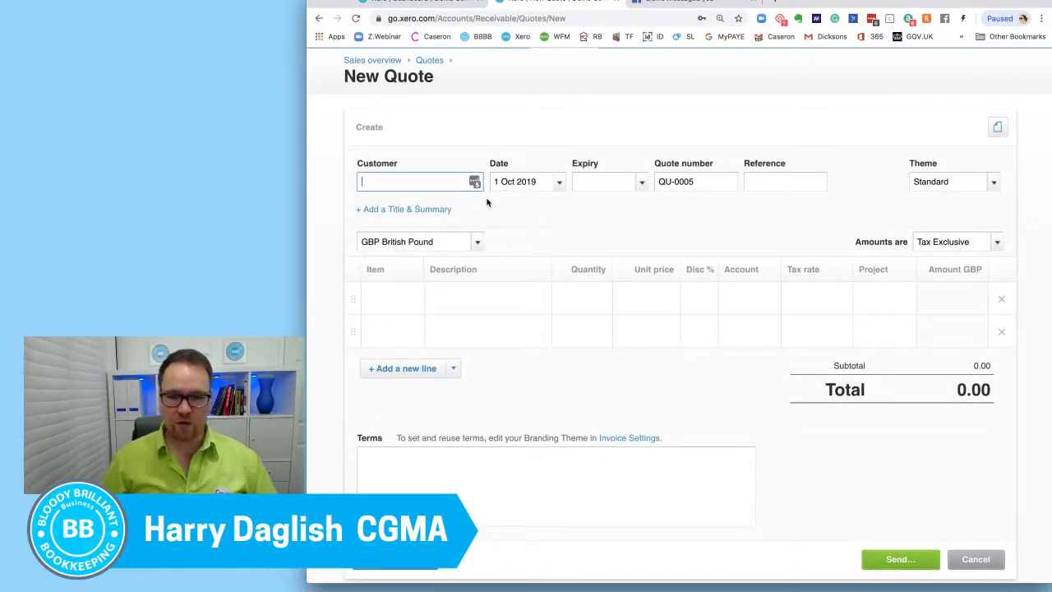
Step: Select Bayside Club as the customer on the new quote
left_click(430, 182)
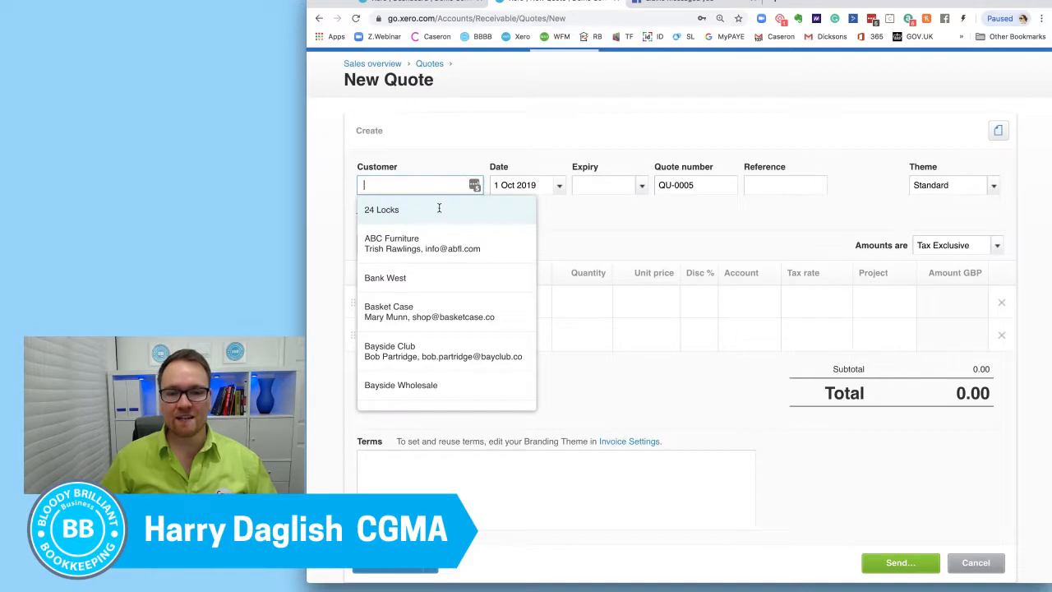
scroll(467, 299, "down", 4)
scroll(462, 302, "down", 5)
scroll(463, 301, "up", 5)
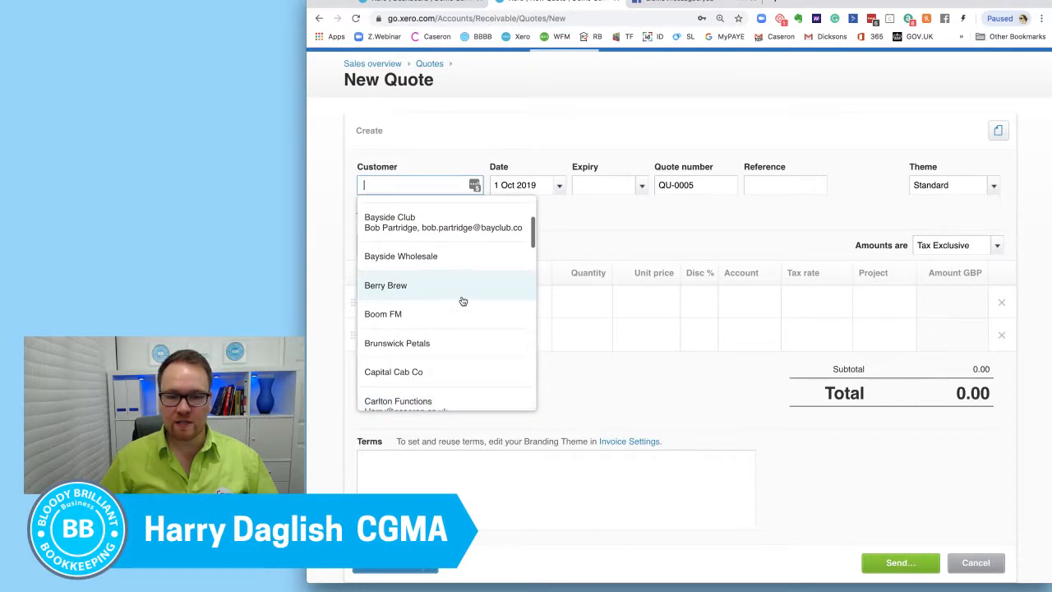
scroll(463, 302, "up", 2)
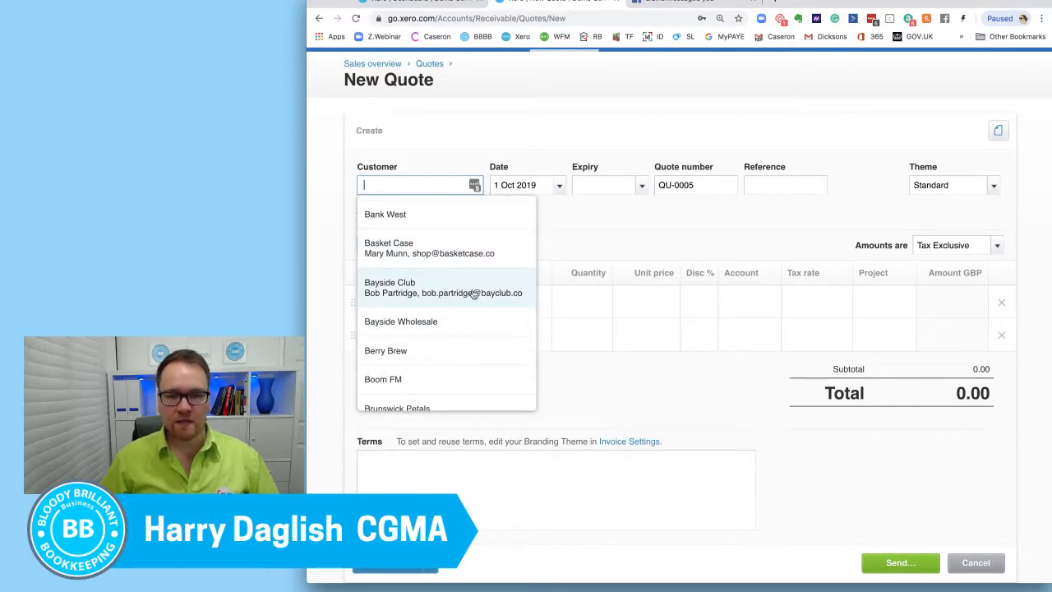
left_click(475, 293)
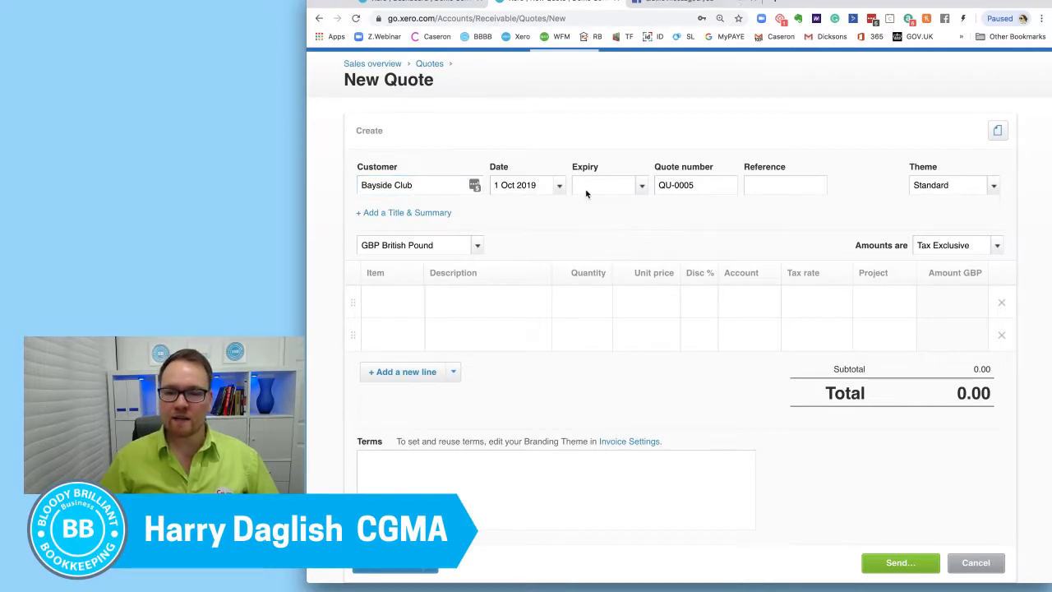
Step: Keep the quote date as it is and set the expiry date to 15 Oct 2019
left_click(560, 187)
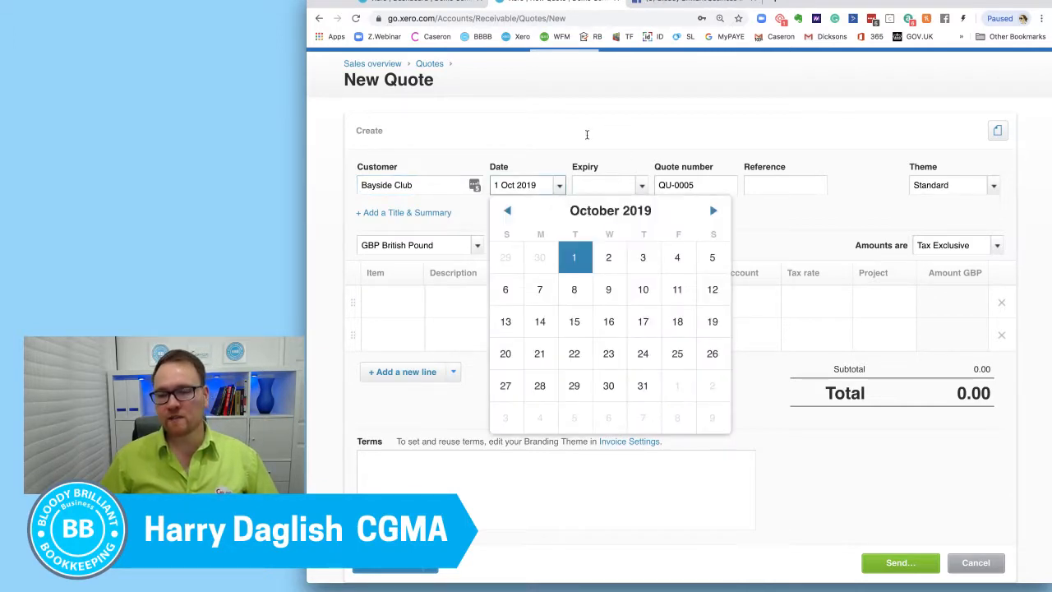
left_click(587, 136)
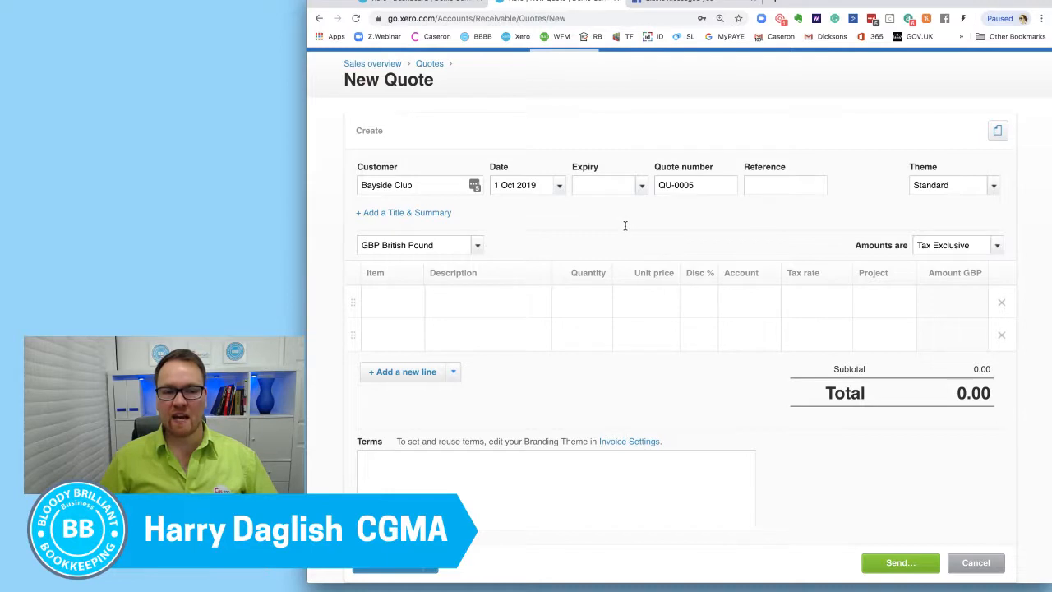
left_click(643, 187)
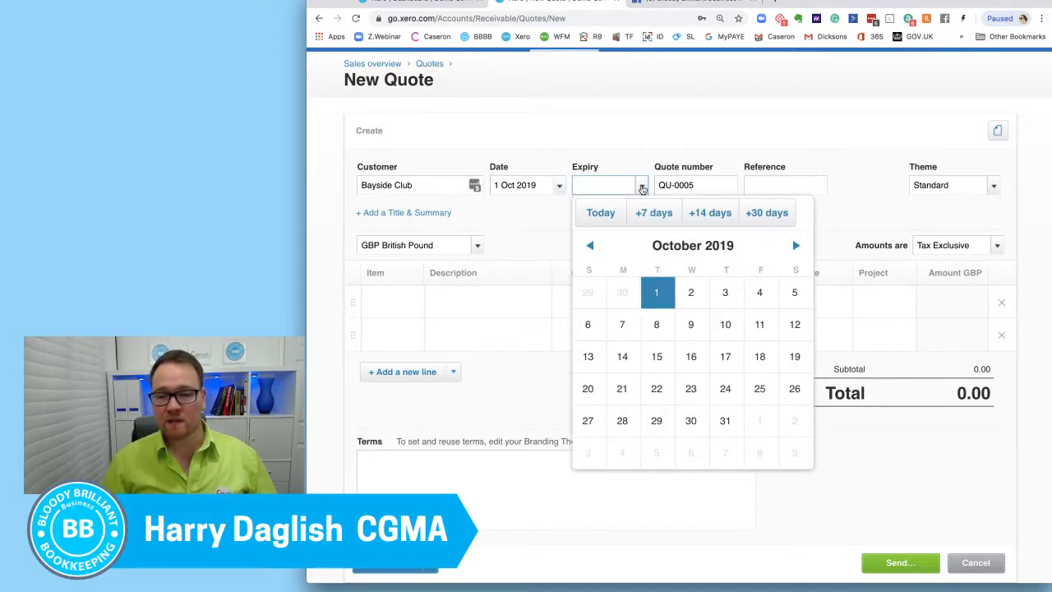
left_click(658, 360)
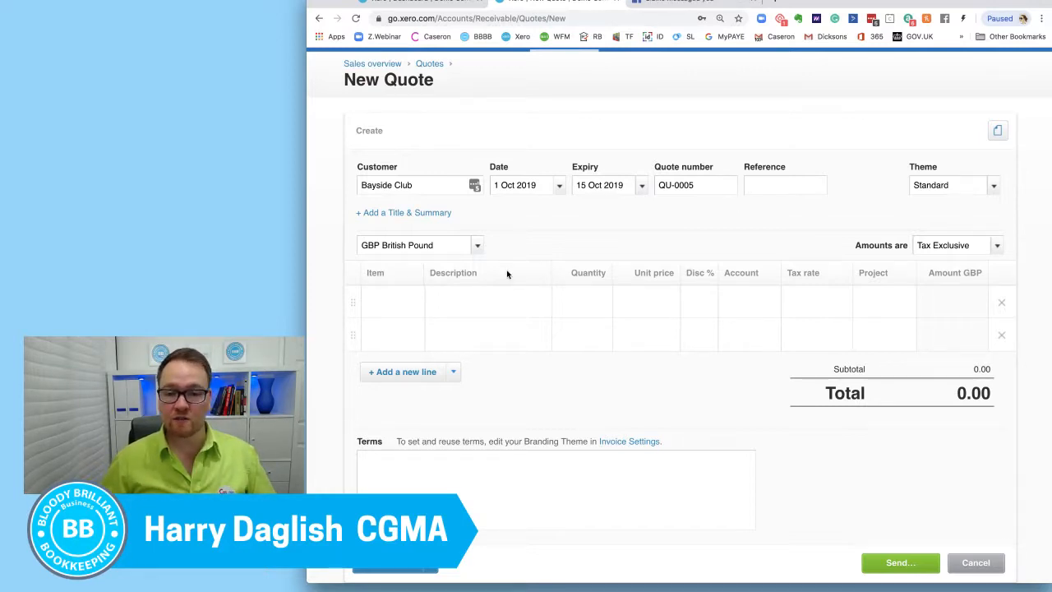
left_click(417, 302)
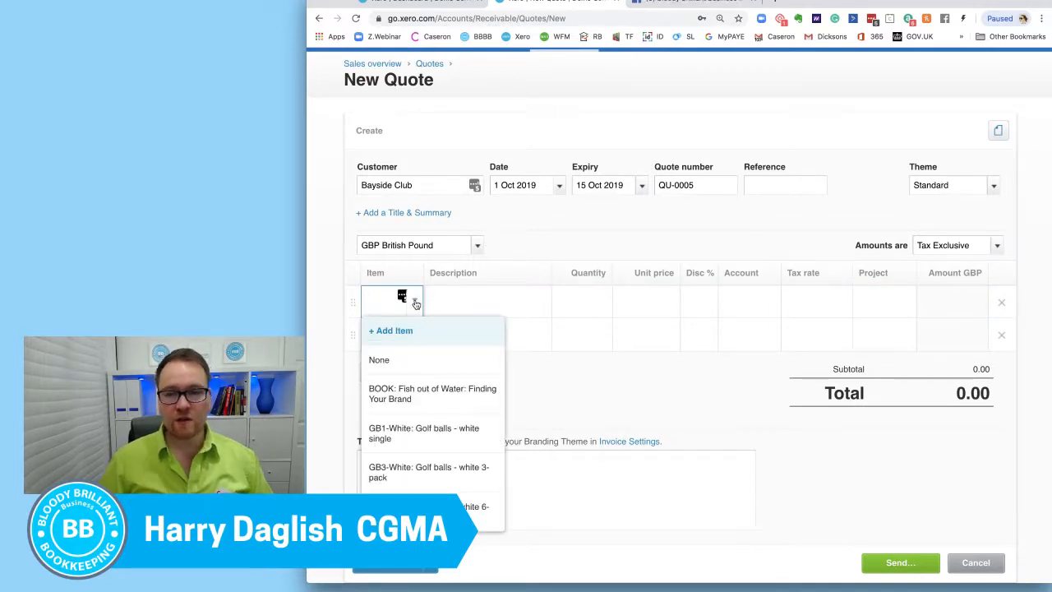
left_click(638, 187)
left_click(597, 164)
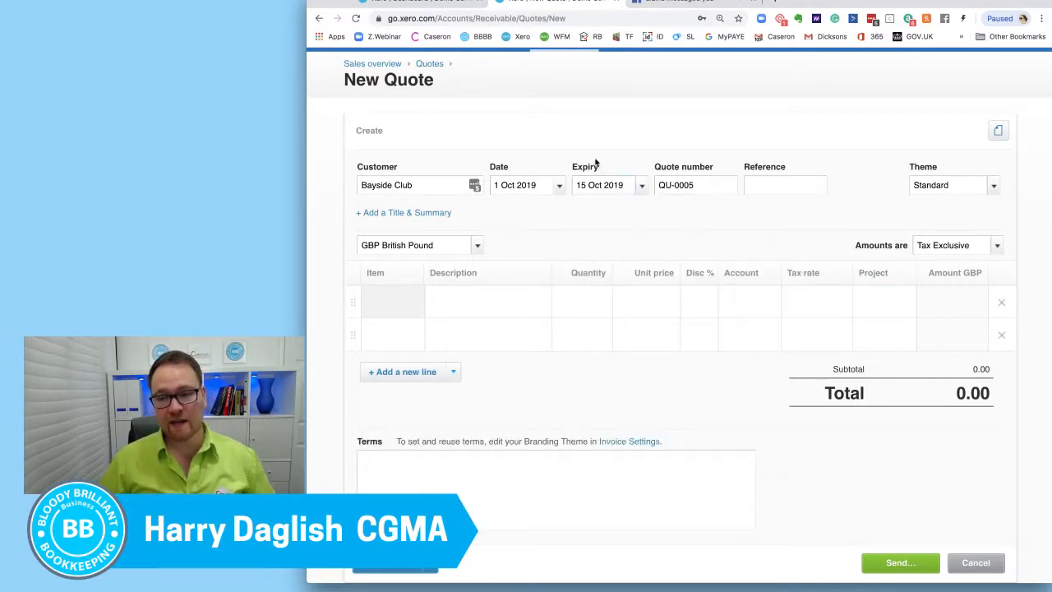
Step: Add the item Support-M: Desktop/network support via email & phone to the first line of the quote
scroll(472, 281, "down", 1)
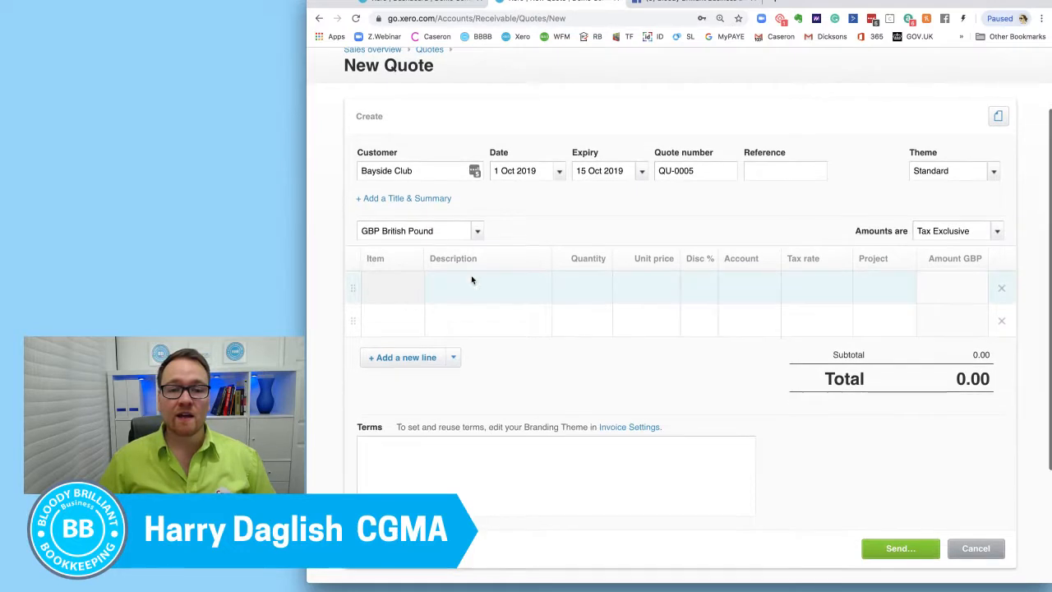
left_click(405, 286)
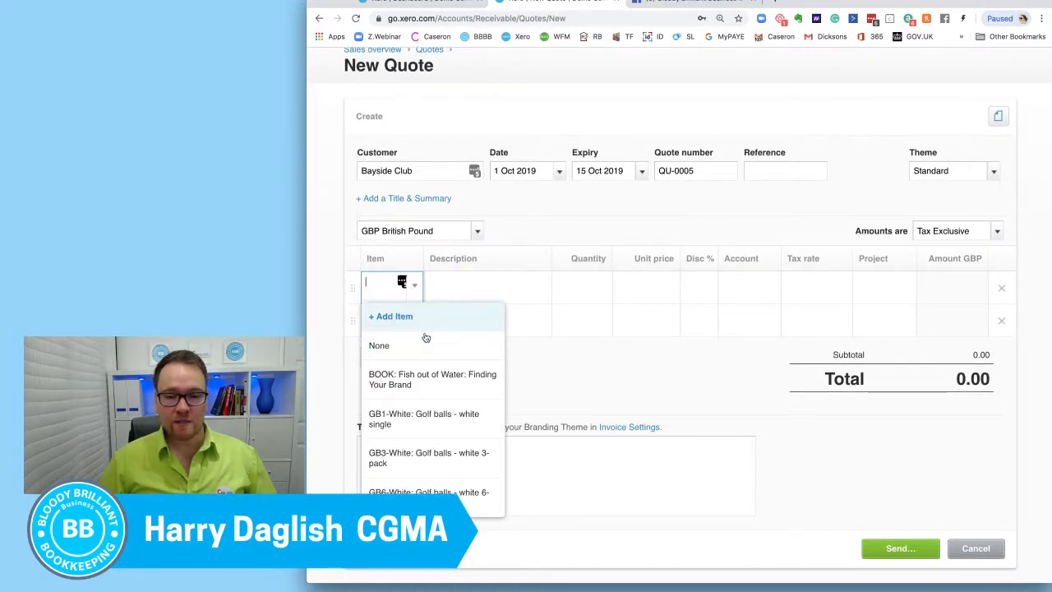
scroll(426, 337, "down", 5)
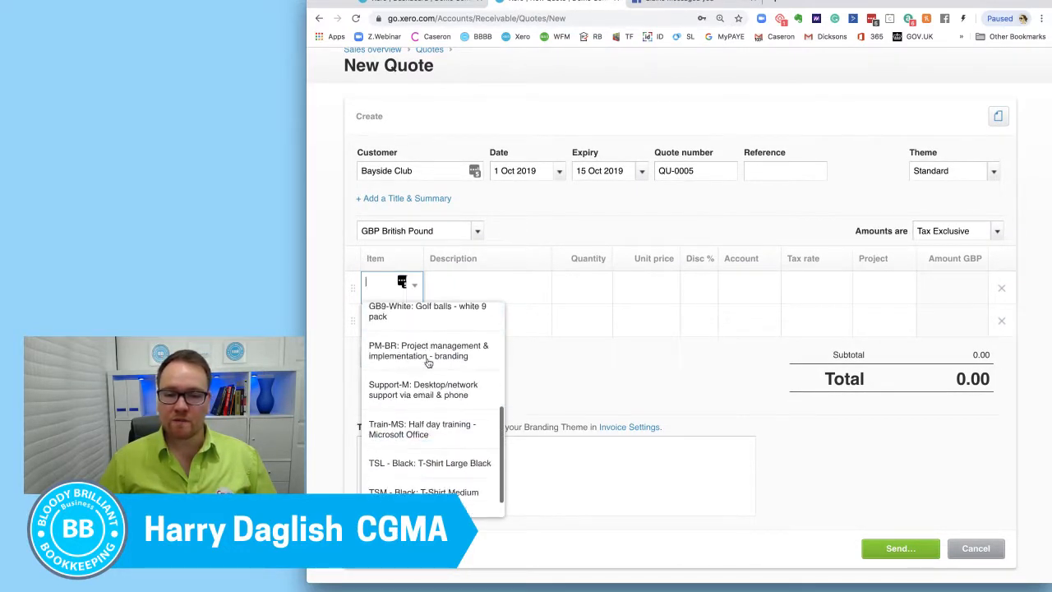
scroll(428, 361, "down", 1)
scroll(427, 362, "up", 2)
scroll(428, 362, "up", 5)
scroll(428, 362, "down", 2)
scroll(427, 366, "down", 4)
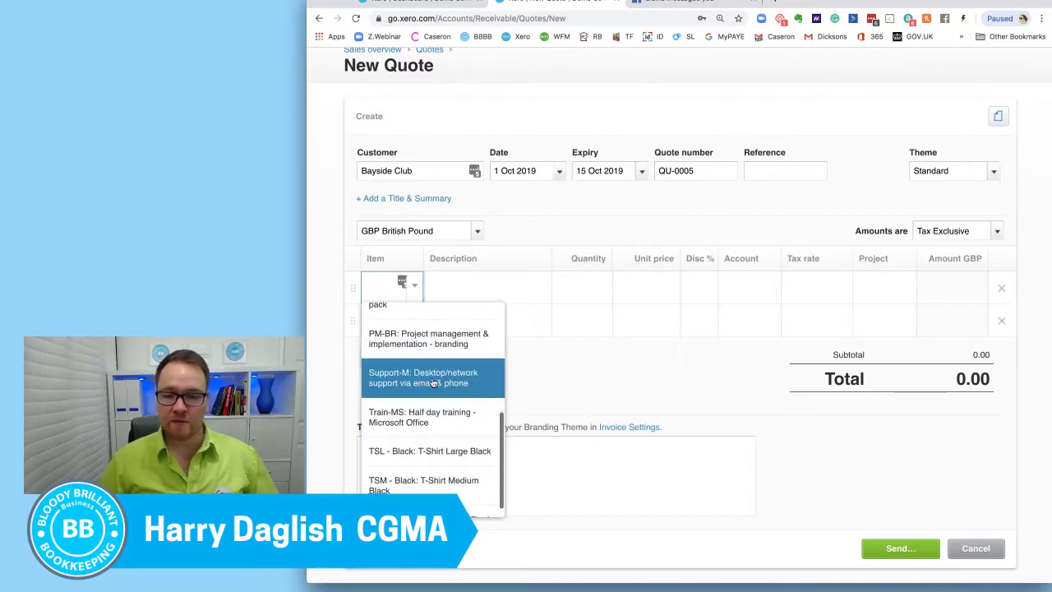
left_click(434, 383)
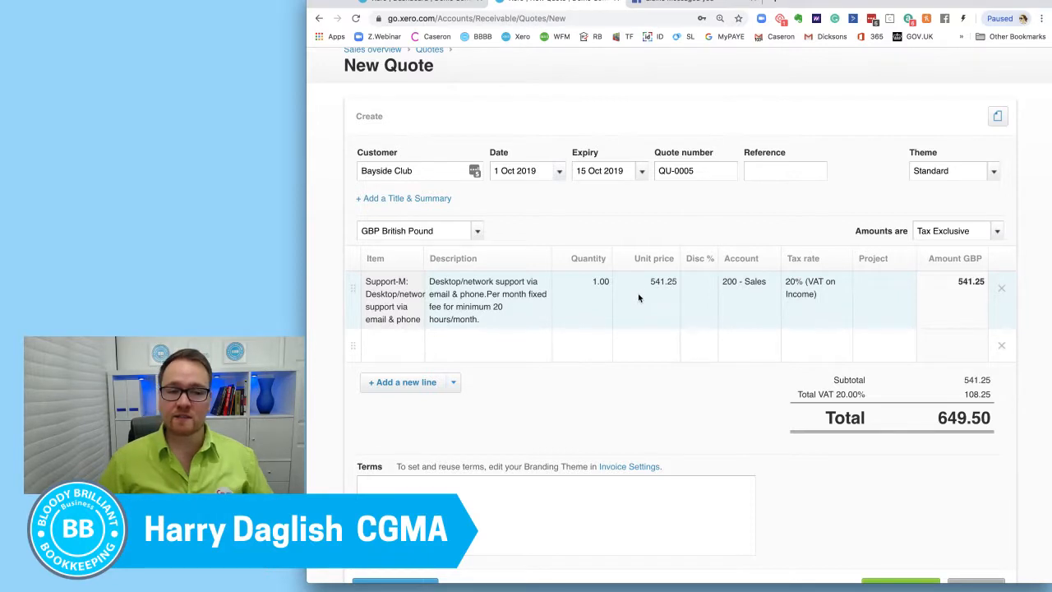
Step: Leave the discount blank and assign the support line item to Project East
scroll(638, 297, "down", 2)
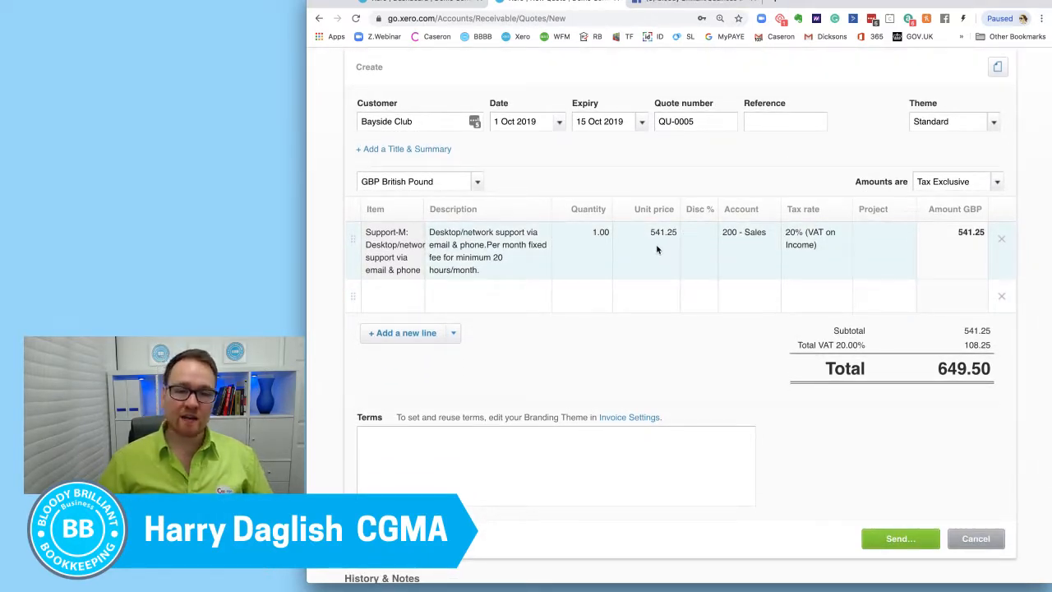
left_click(699, 248)
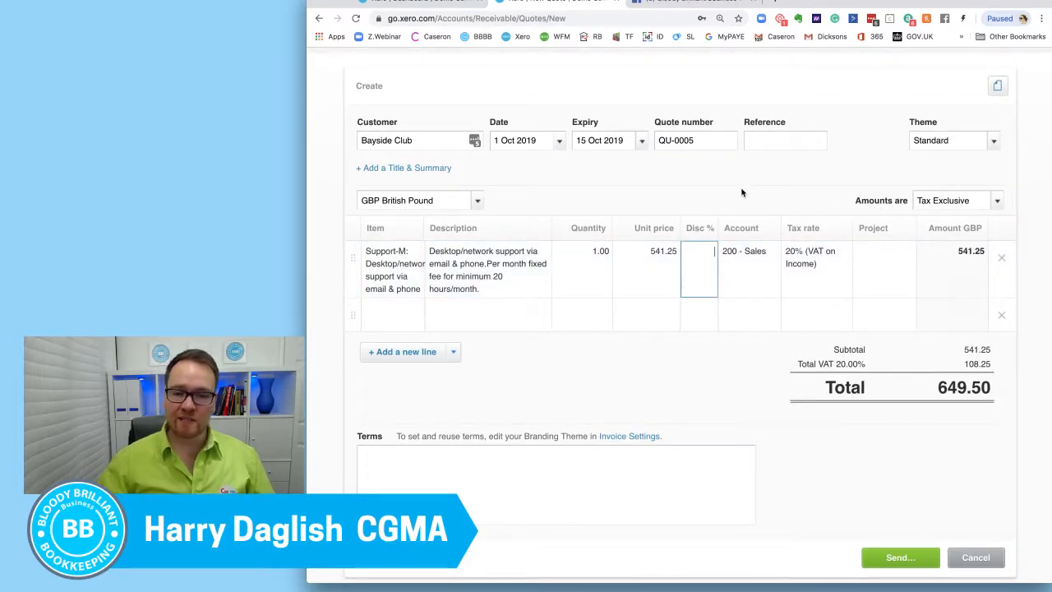
left_click(904, 258)
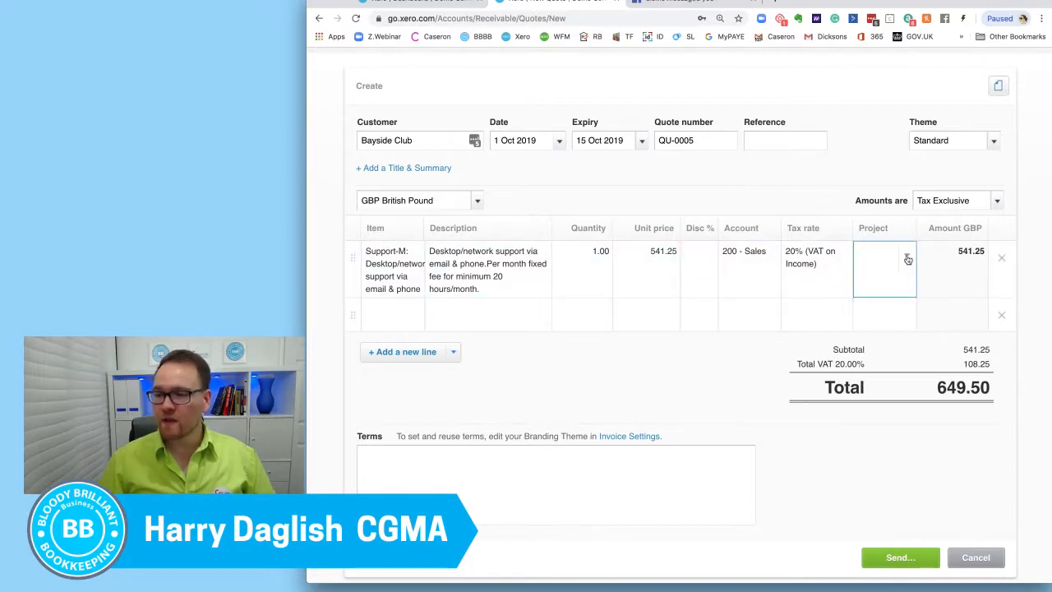
left_click(908, 259)
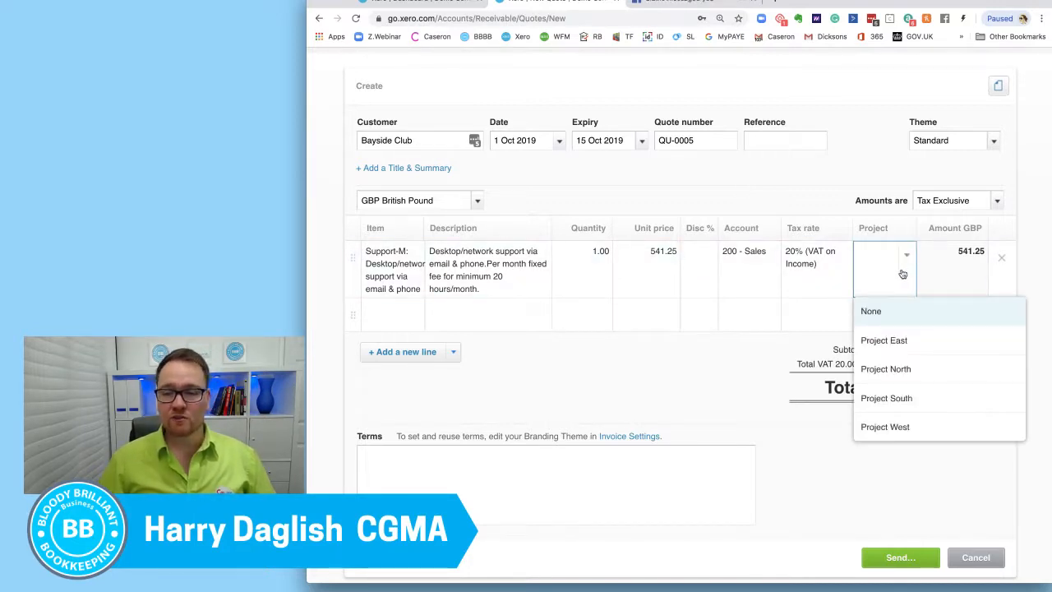
left_click(894, 339)
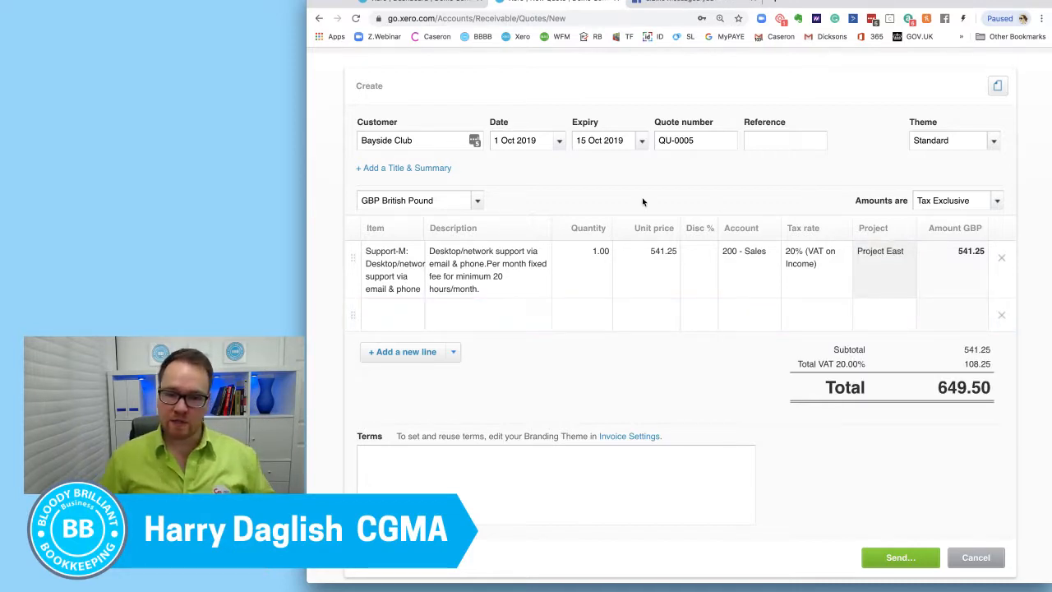
Step: View the branding themes available for the quote and keep the Standard theme
scroll(768, 200, "up", 1)
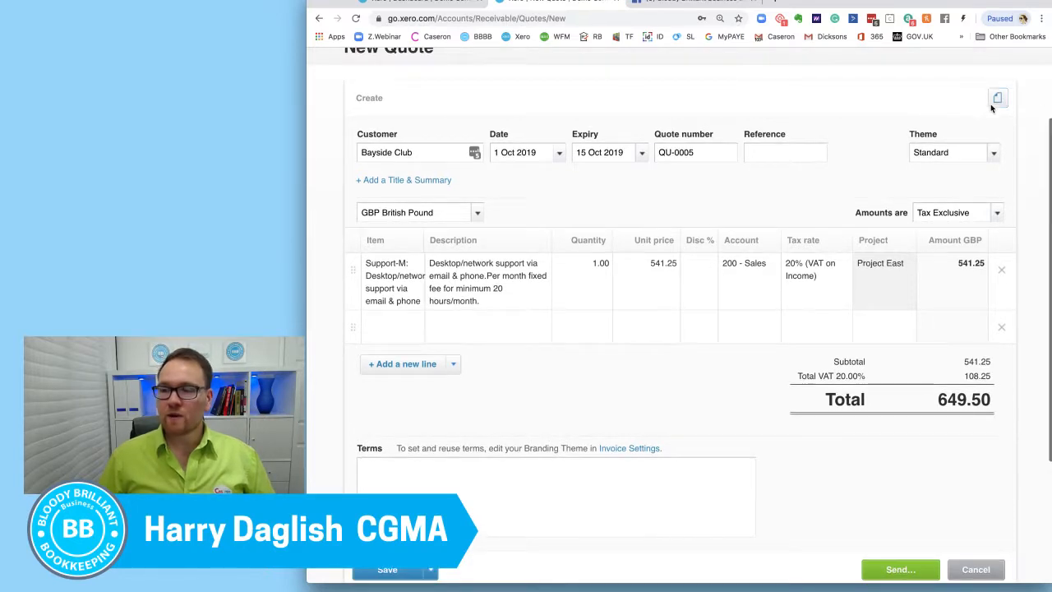
left_click(994, 152)
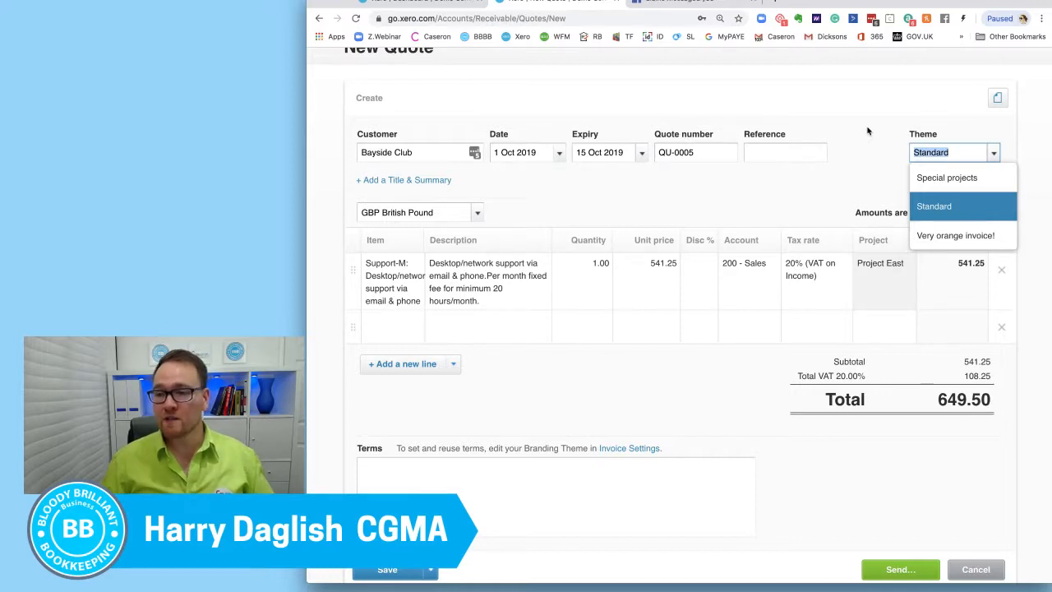
left_click(853, 152)
scroll(796, 189, "down", 1)
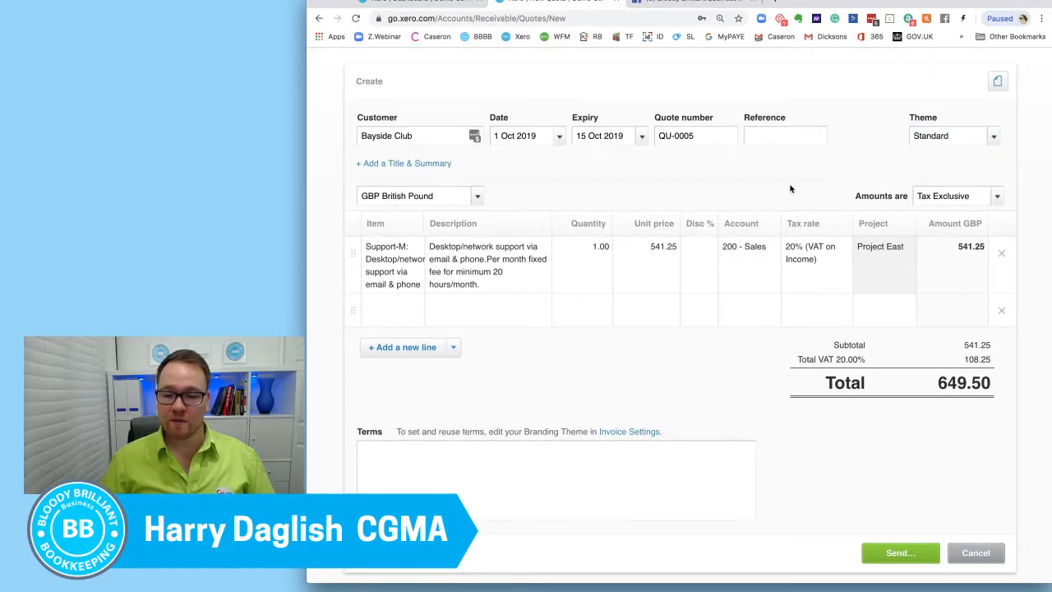
Step: Leave the terms blank and save the Bayside Club quote as a draft
left_click(597, 486)
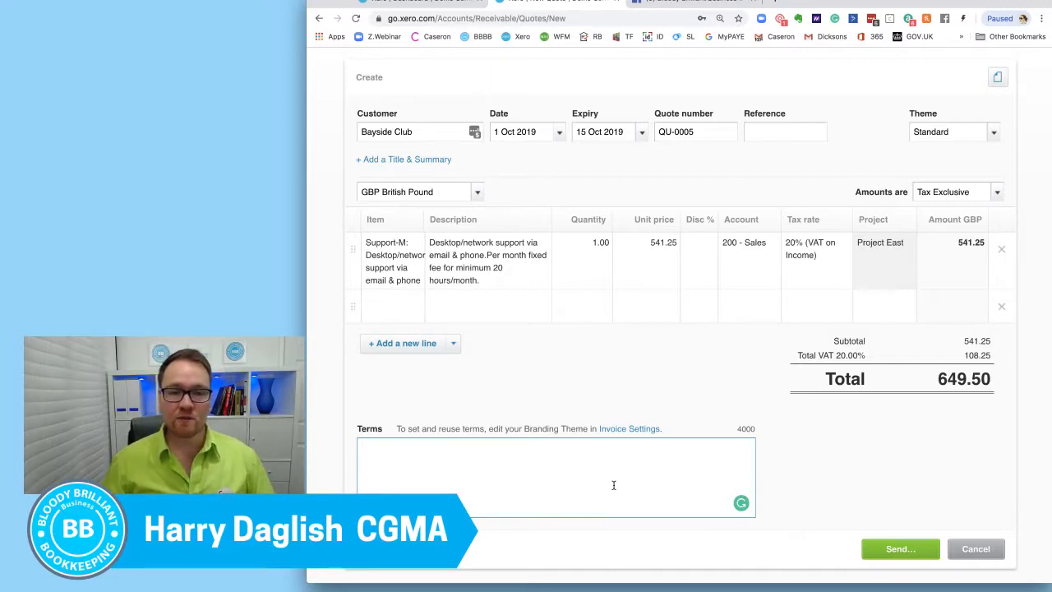
scroll(600, 485, "down", 3)
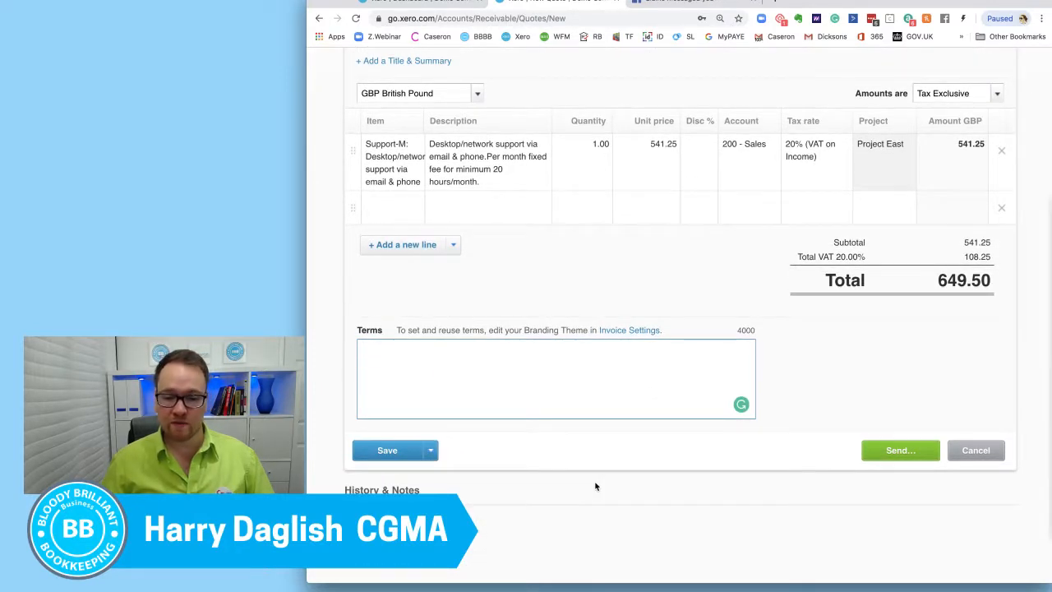
left_click(430, 452)
left_click(431, 477)
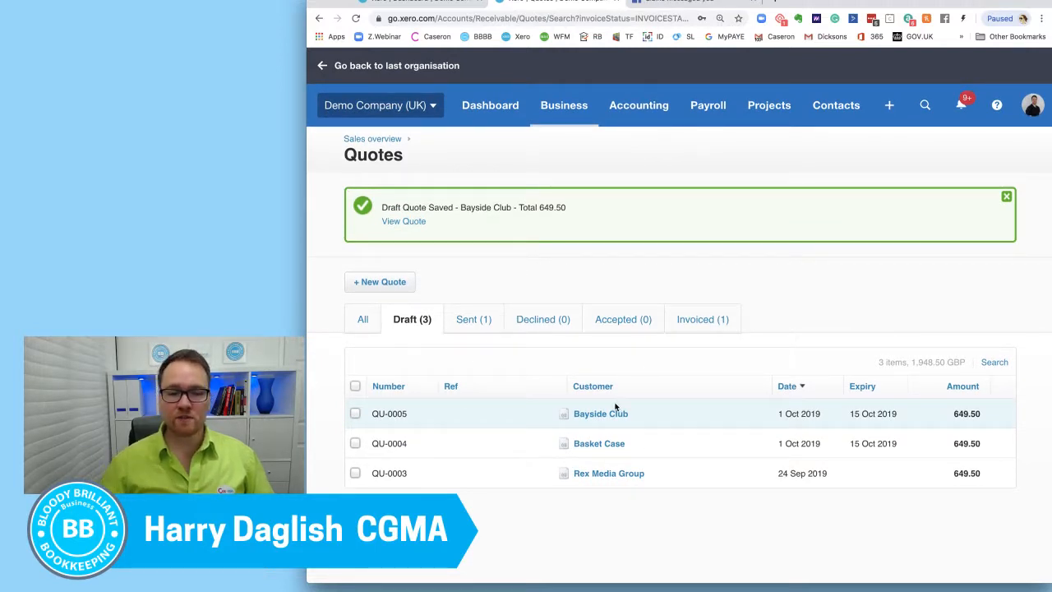
Step: Open the draft quote for Rex Media Group and send it with the default message to the recipient's email address
left_click(615, 475)
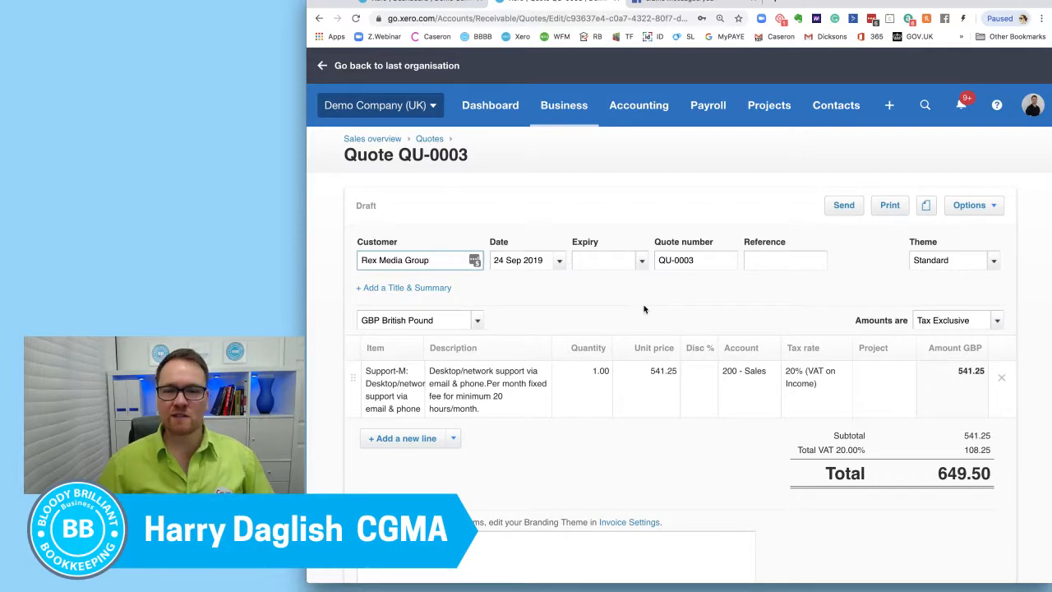
scroll(645, 309, "down", 2)
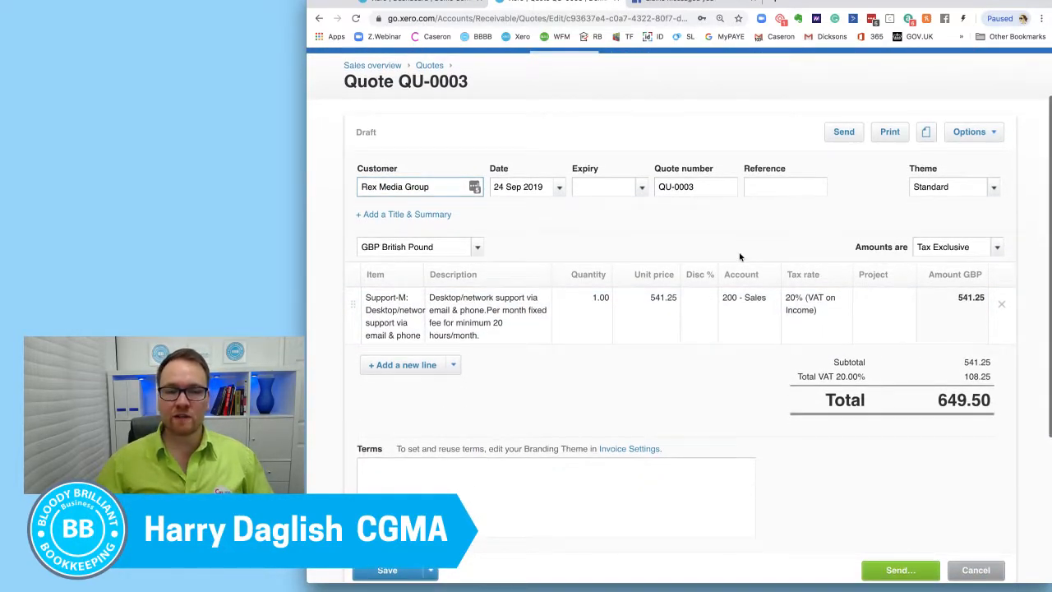
left_click(846, 136)
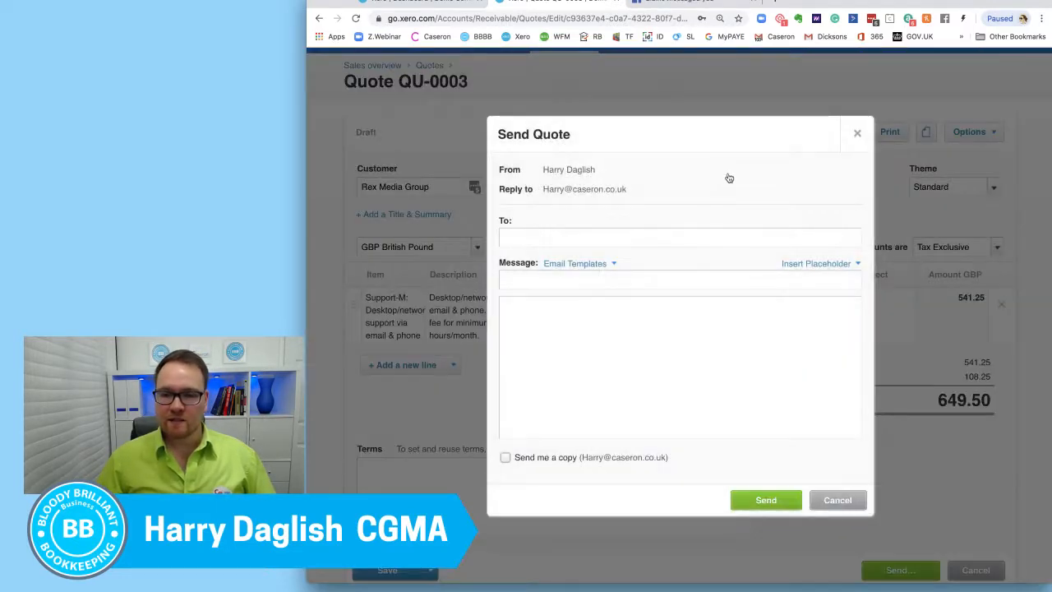
left_click(604, 237)
left_click(501, 238)
left_click(542, 239)
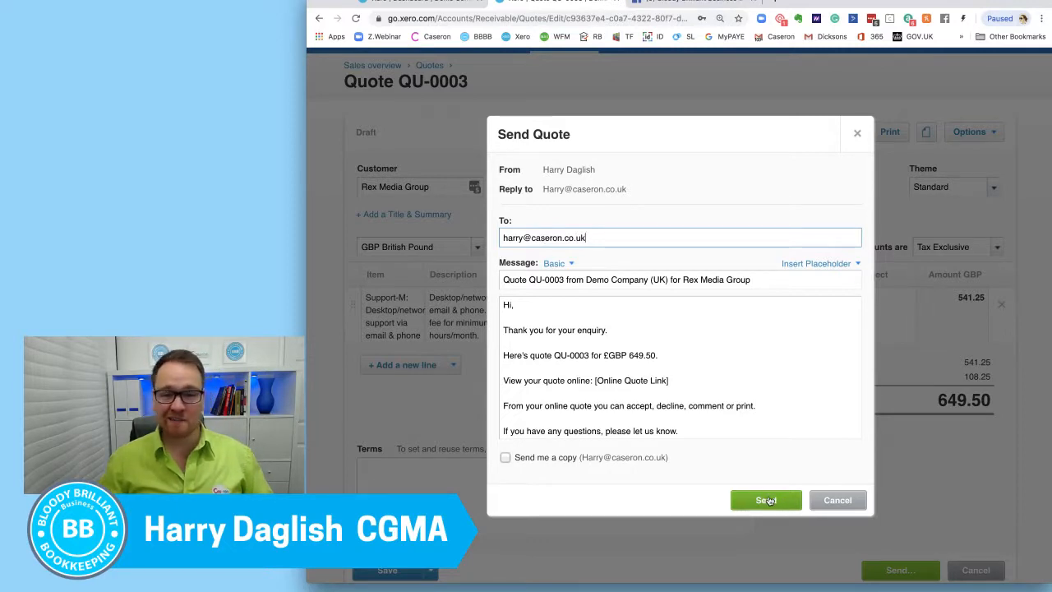
left_click(767, 499)
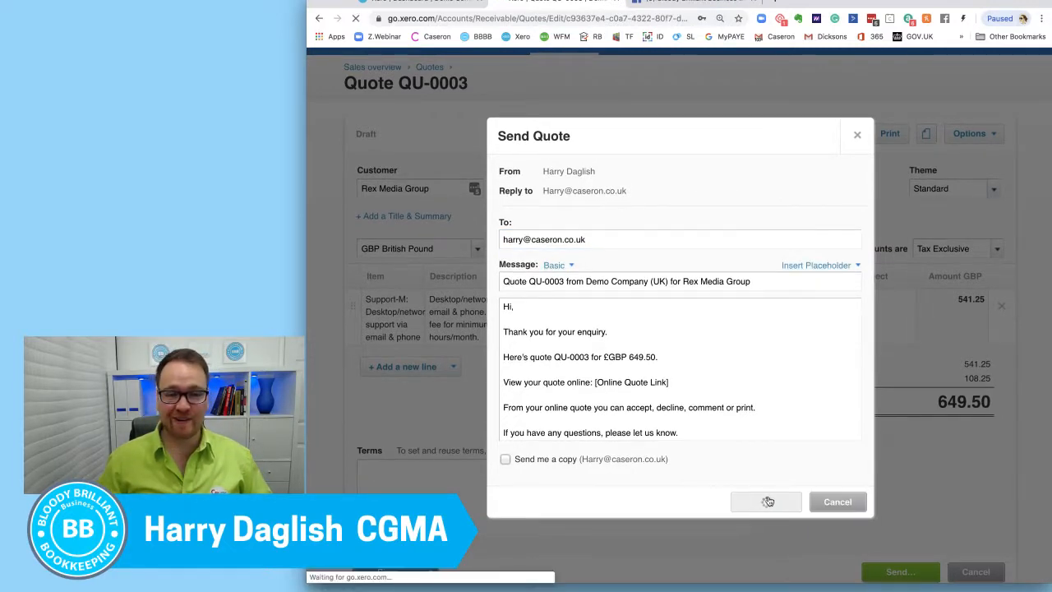
Step: Open the quotes list in a separate browser tab and look through the draft and sent quotes
scroll(715, 362, "down", 3)
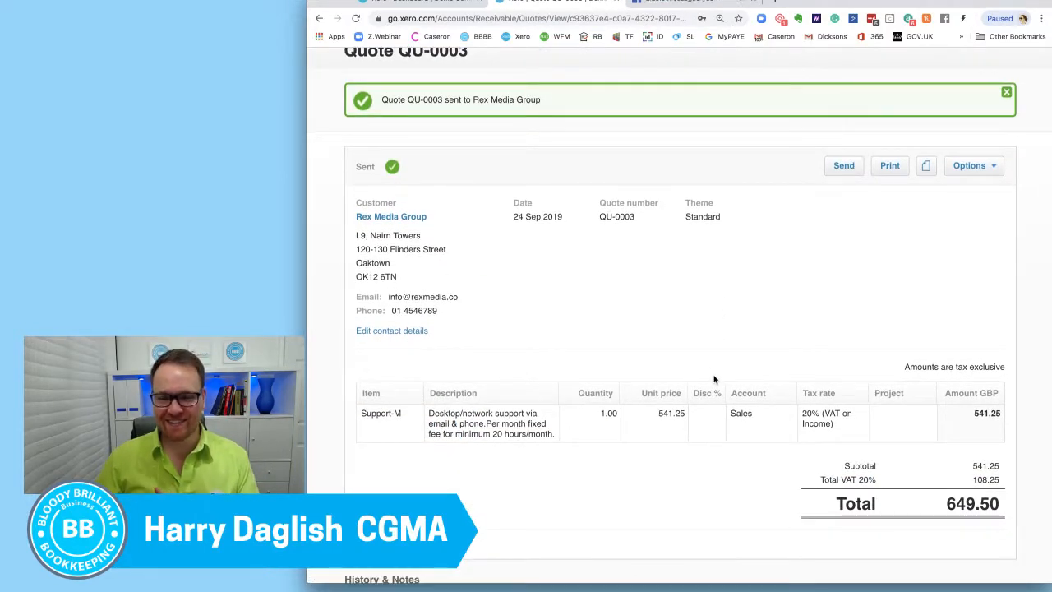
scroll(673, 313, "up", 3)
left_click(564, 105)
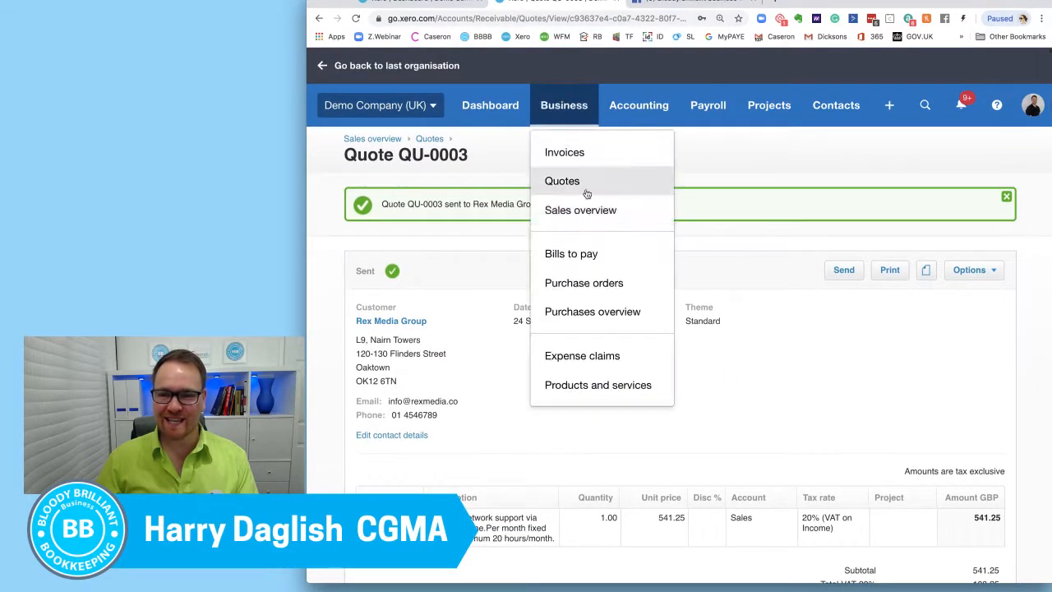
right_click(596, 183)
left_click(621, 186)
left_click_drag(640, 3, 518, 1)
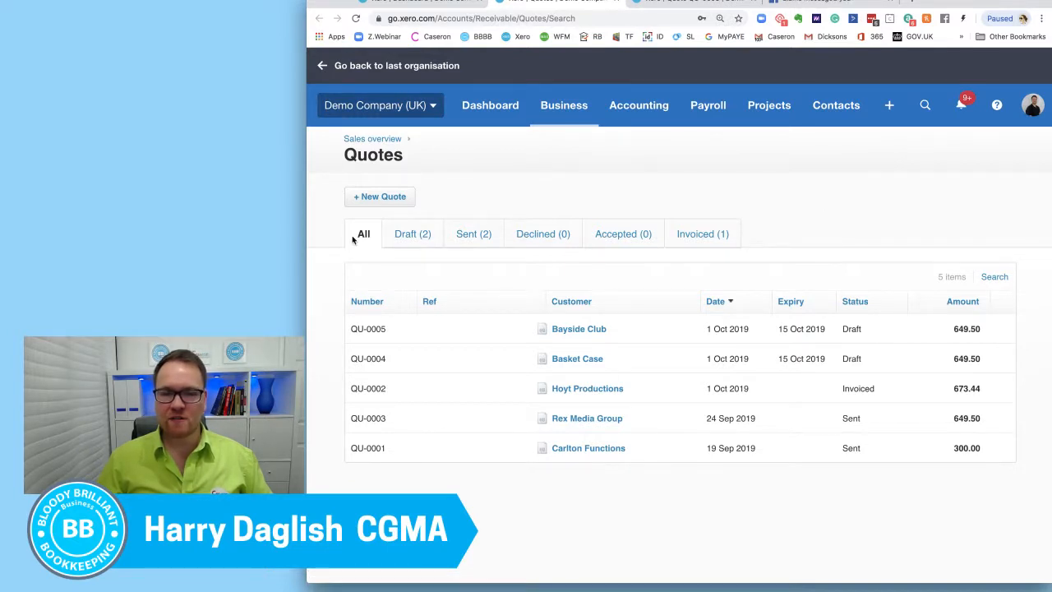
left_click(433, 240)
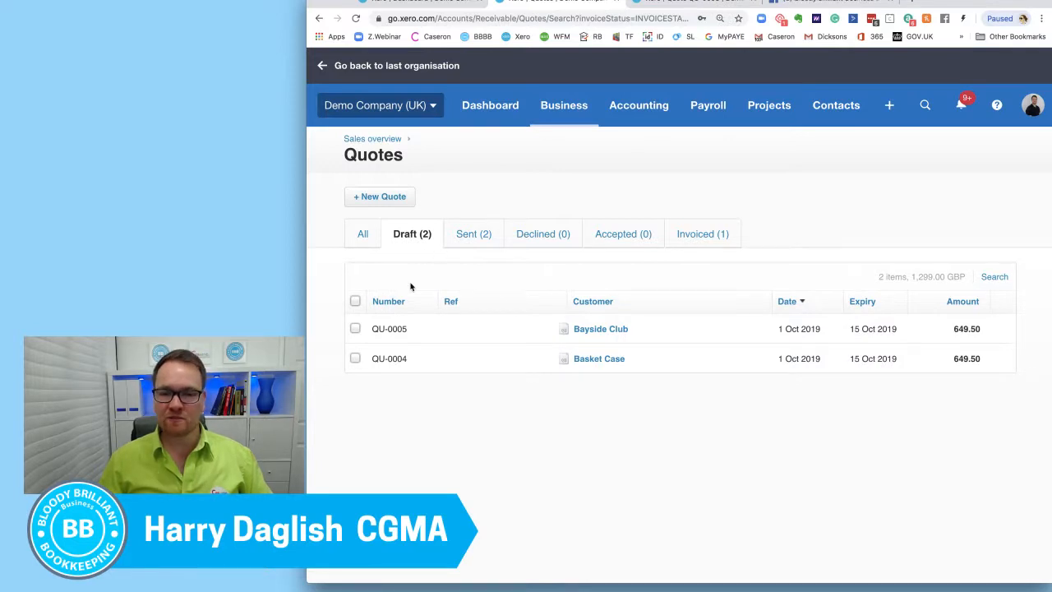
left_click(470, 238)
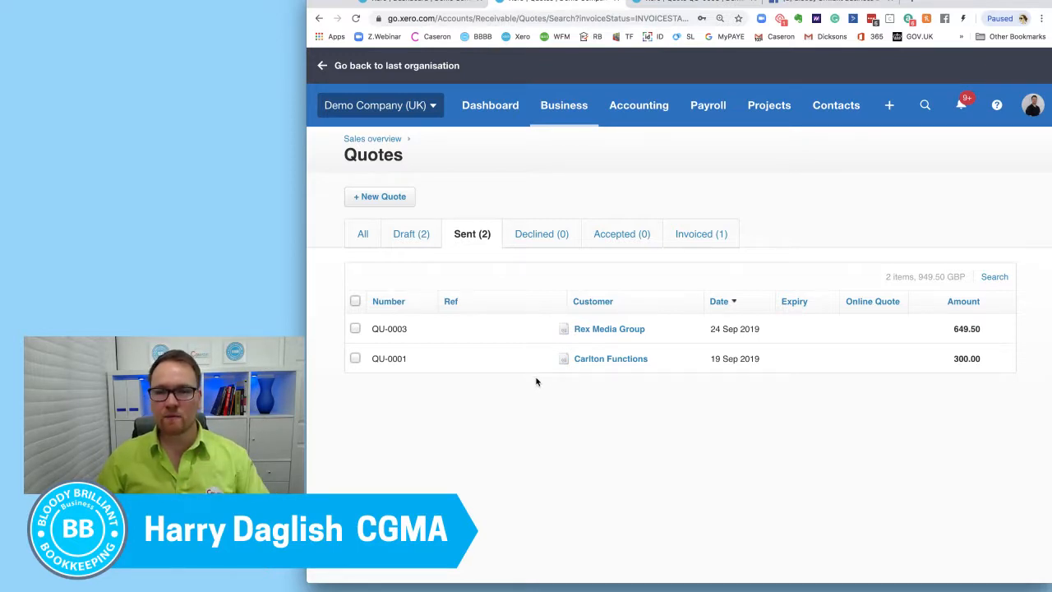
Step: Return to the sent Rex Media Group quote and expand its full history to check when it was sent and to whom
left_click(658, 4)
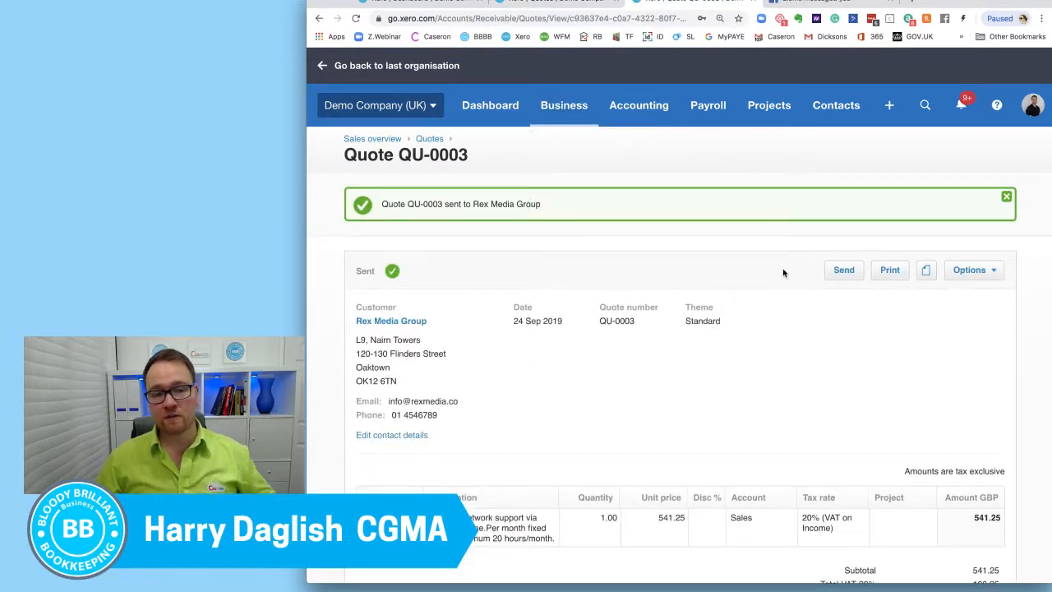
scroll(784, 272, "down", 2)
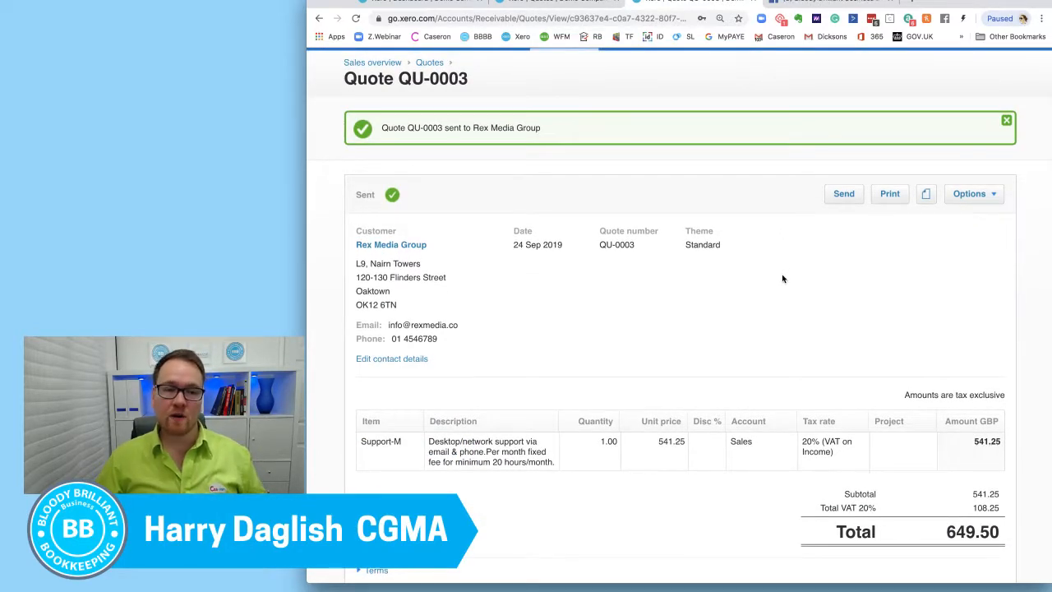
scroll(782, 279, "down", 2)
scroll(782, 278, "up", 1)
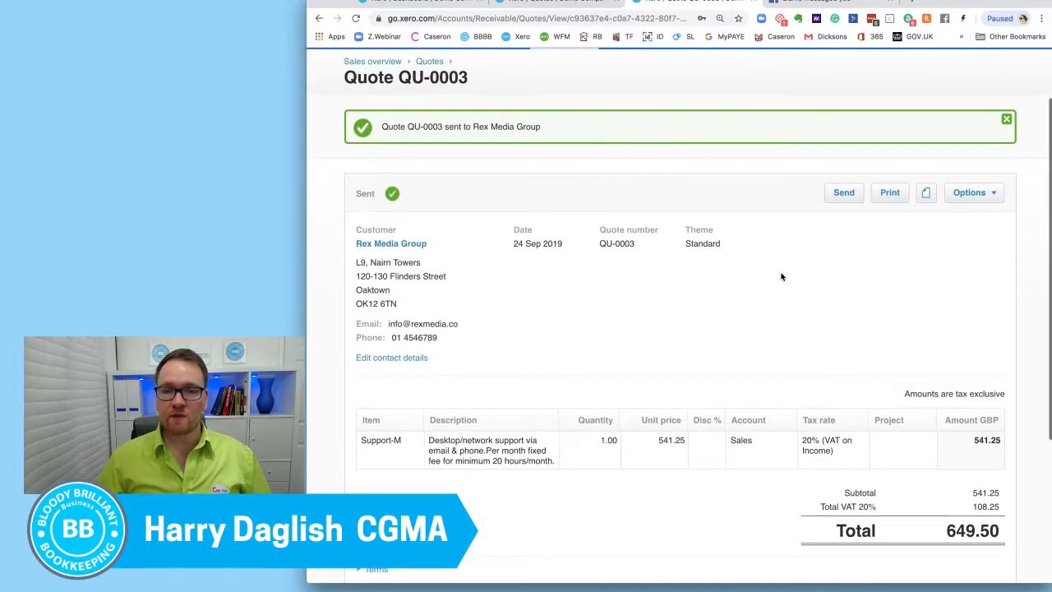
left_click_drag(380, 128, 541, 128)
scroll(669, 348, "down", 5)
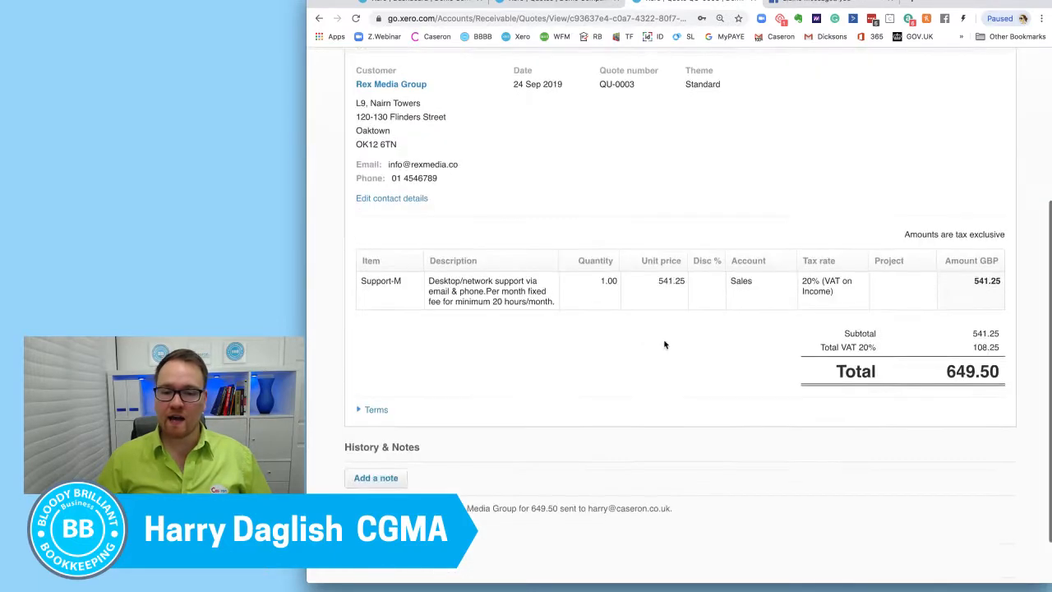
left_click(346, 477)
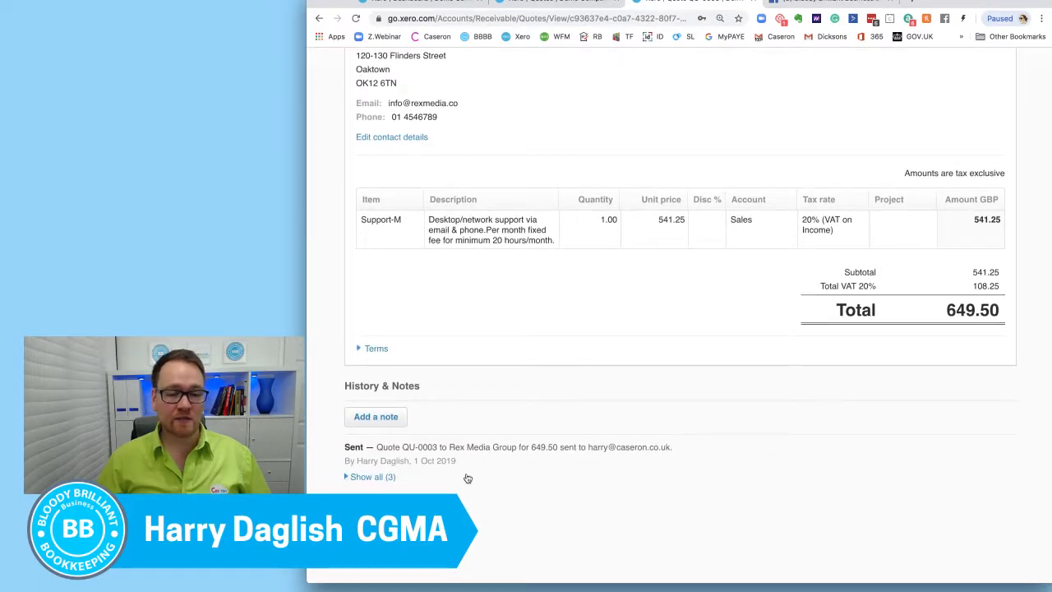
scroll(491, 477, "down", 1)
left_click_drag(579, 476, 631, 482)
left_click(636, 345)
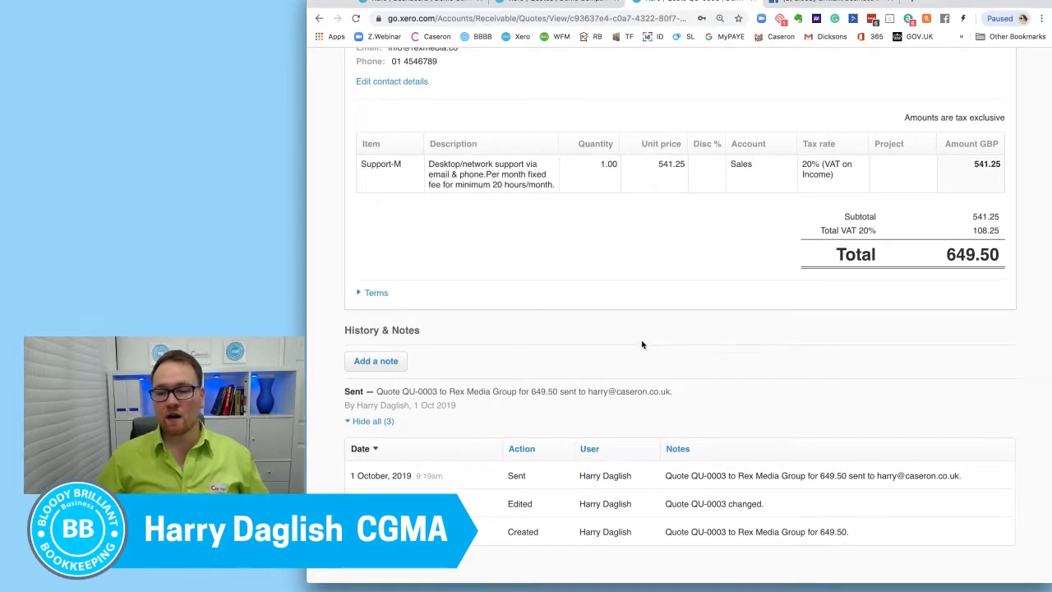
Step: Mark the Rex Media Group quote as declined with the reason "I want a book as well"
scroll(640, 345, "up", 1)
scroll(808, 359, "up", 5)
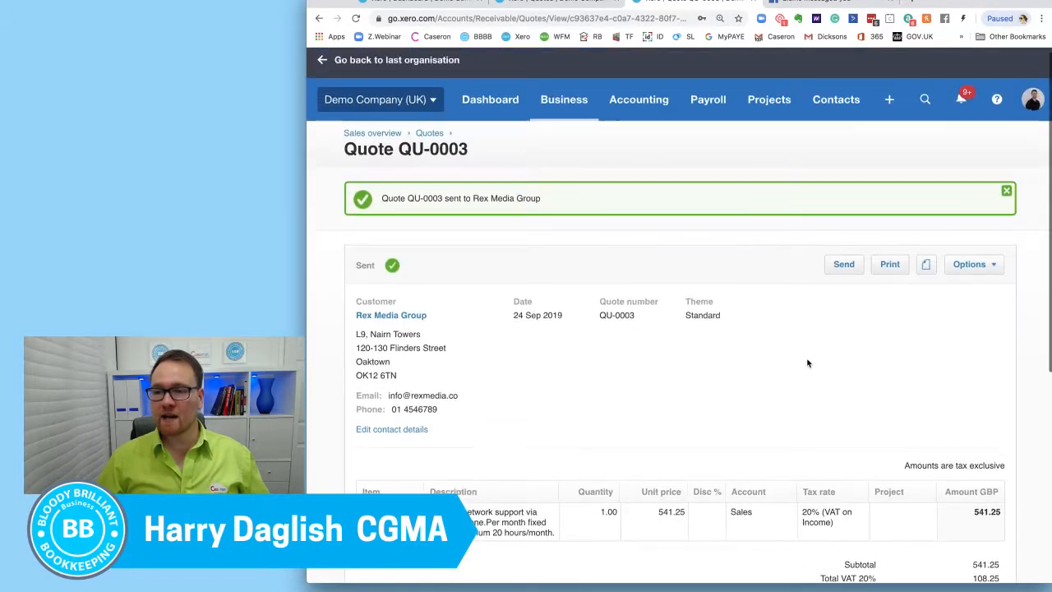
left_click(991, 271)
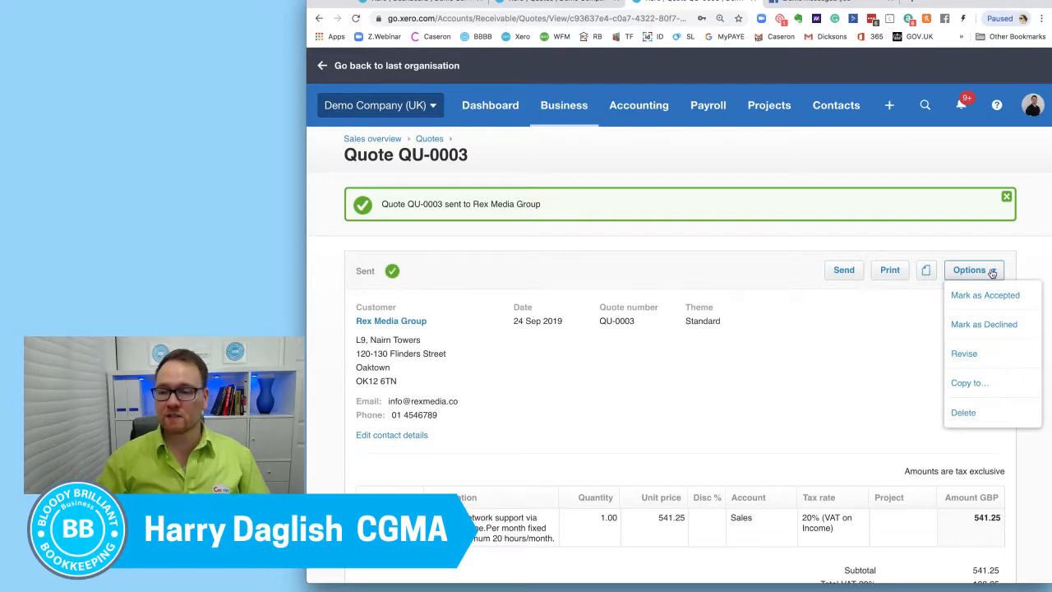
left_click(1004, 327)
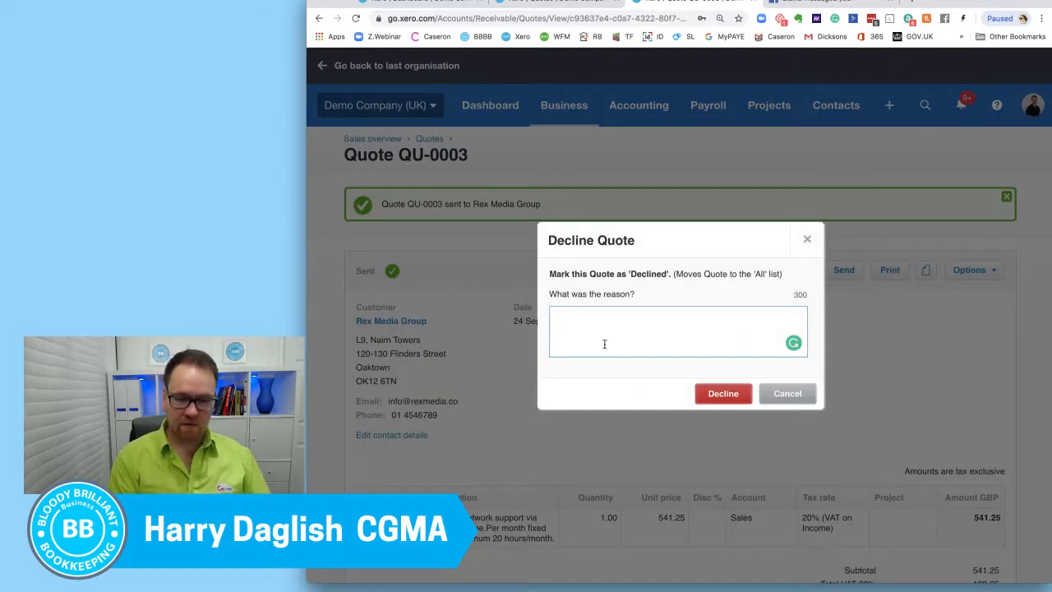
type("I wan")
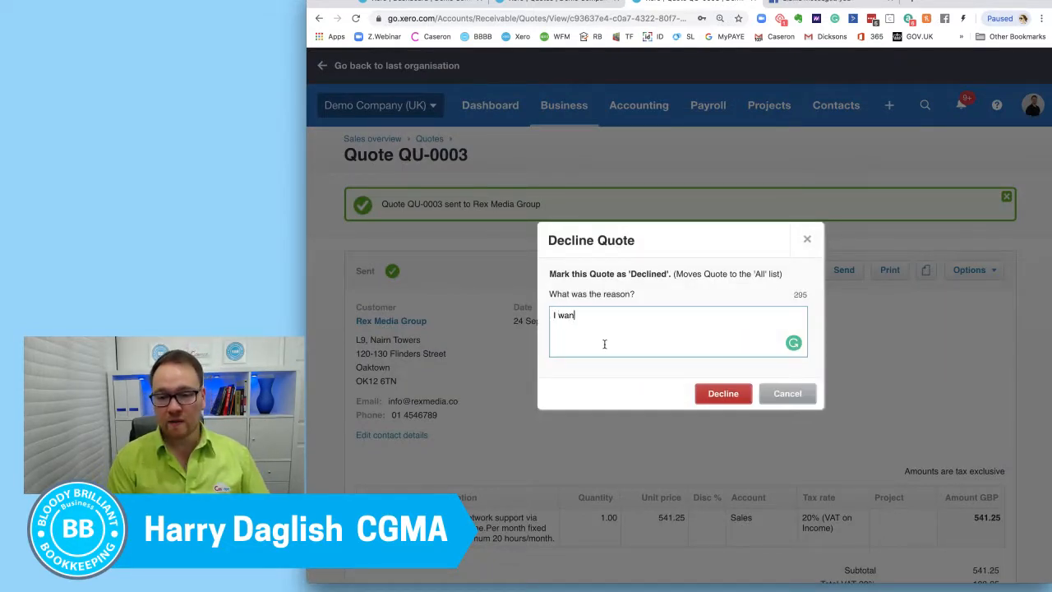
type("t a book as well")
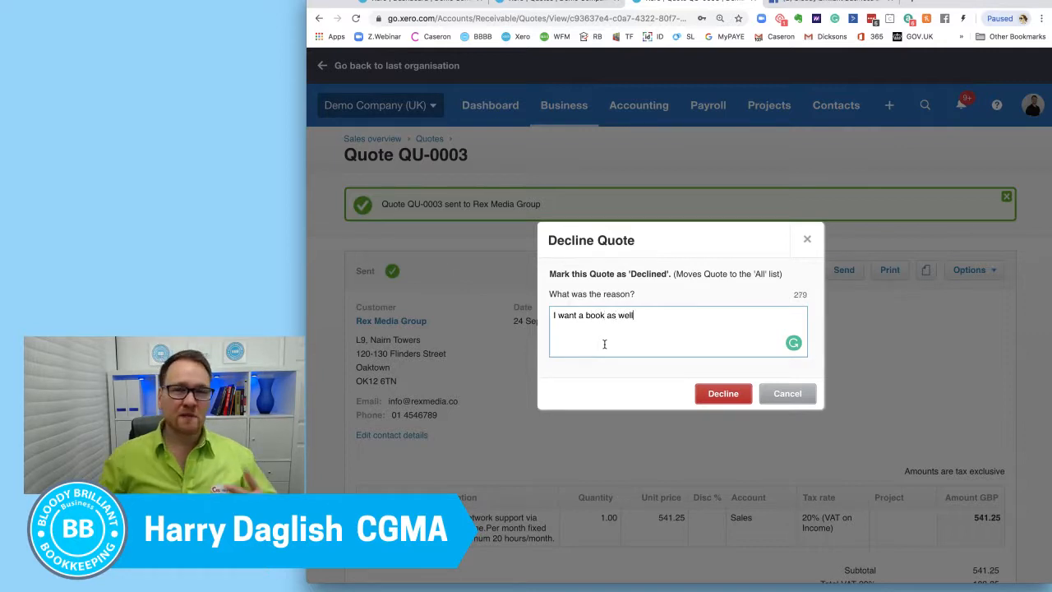
left_click(723, 393)
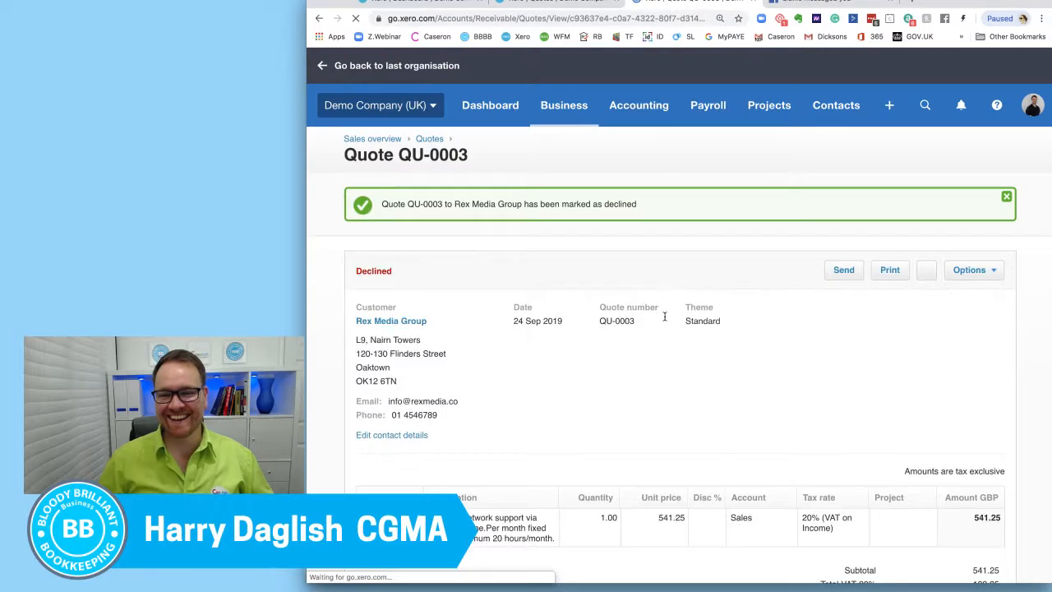
Step: Reload the quotes list and view the declined quotes
right_click(575, 5)
left_click(606, 25)
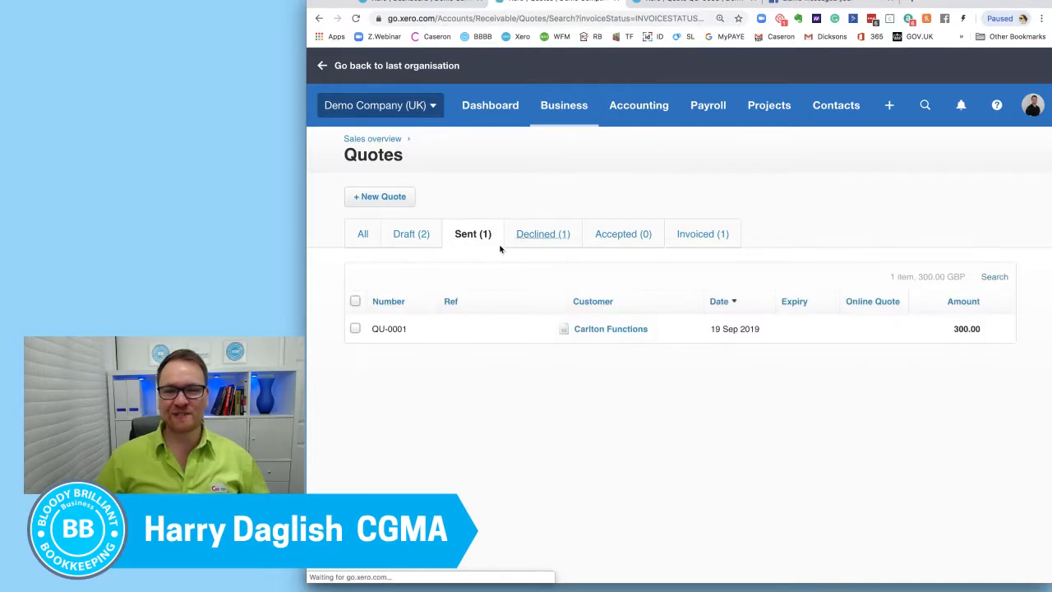
right_click(546, 239)
left_click(567, 243)
left_click(557, 239)
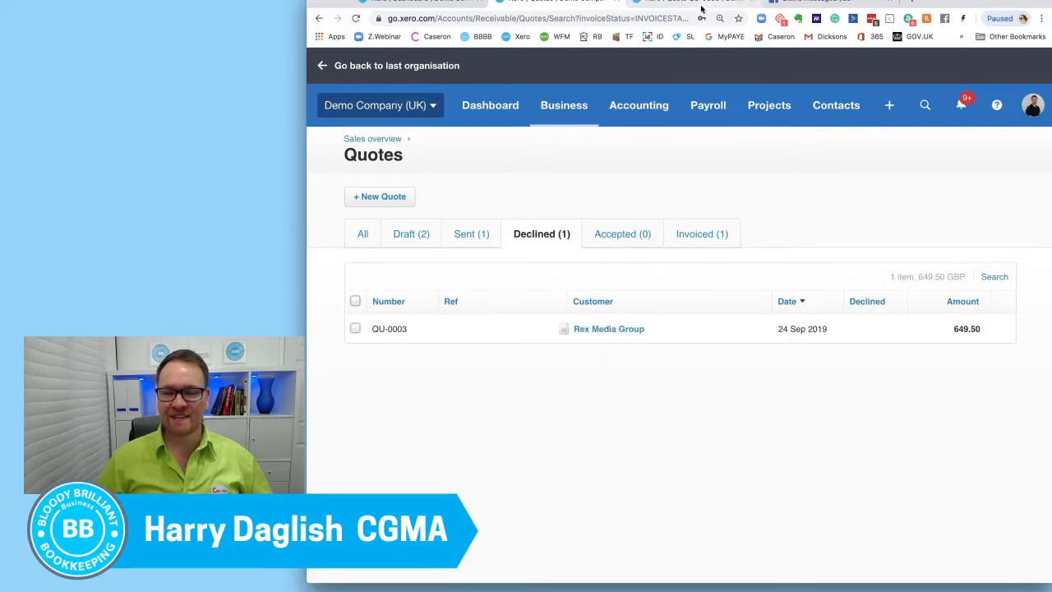
Step: Go back to the Rex Media Group quote and examine the date and note of the declined entry in its full history
left_click(621, 342)
scroll(620, 243, "down", 3)
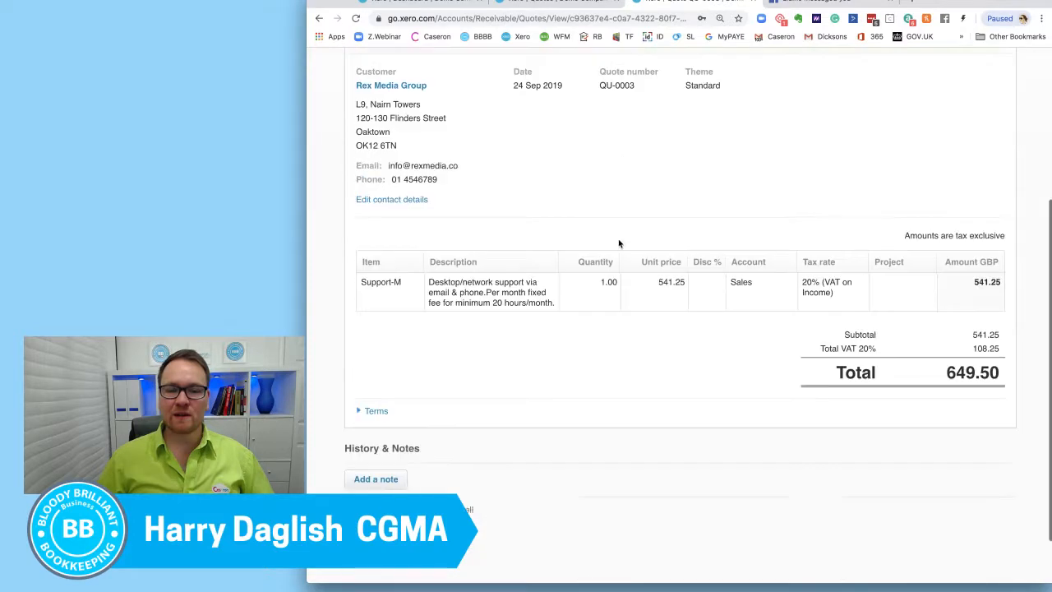
scroll(620, 243, "down", 2)
left_click(369, 476)
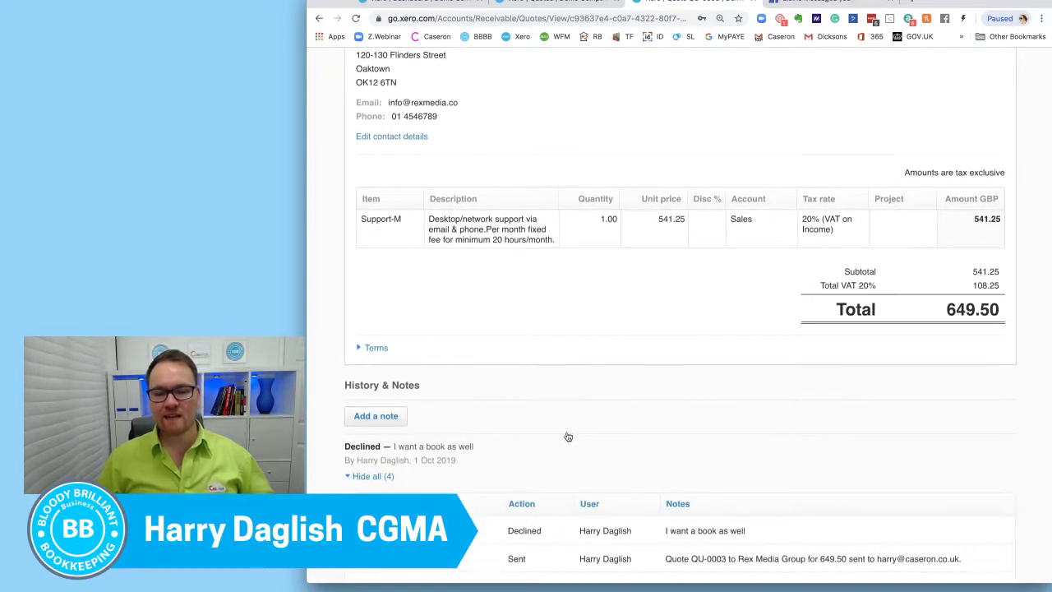
scroll(567, 436, "down", 2)
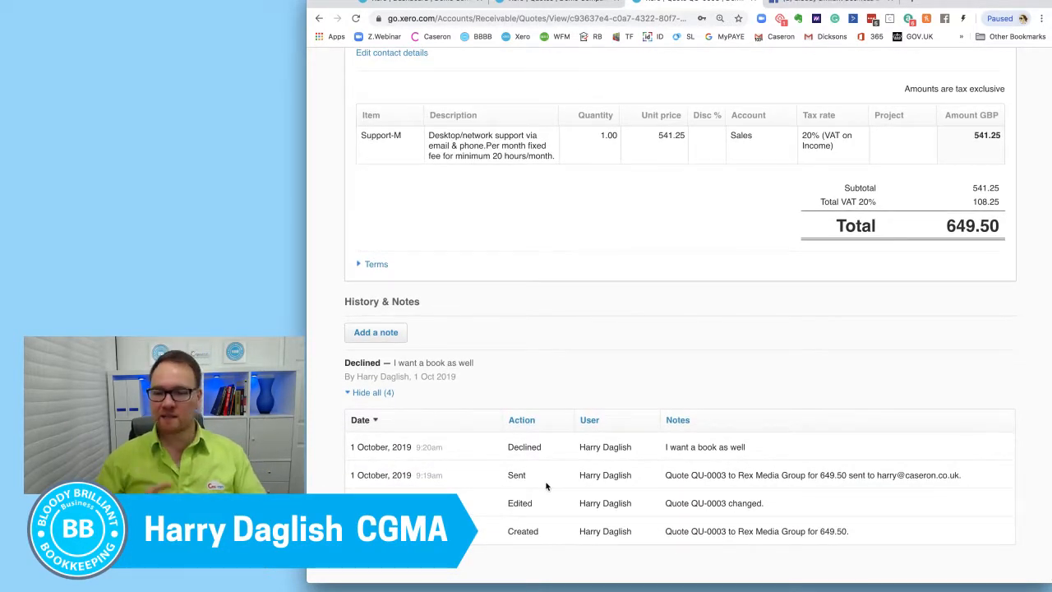
triple_click(382, 436)
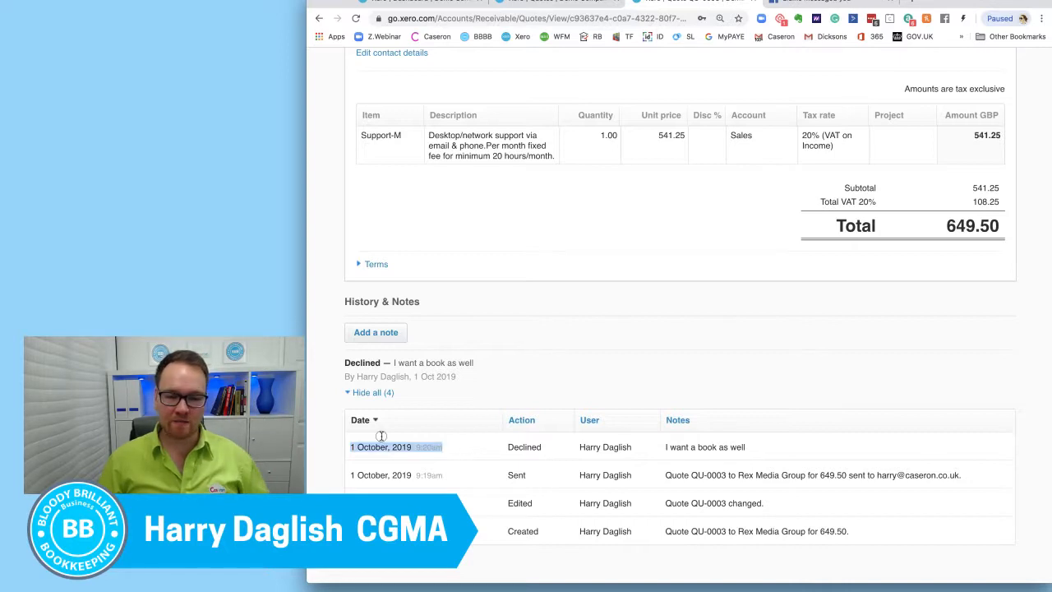
left_click_drag(665, 447, 748, 448)
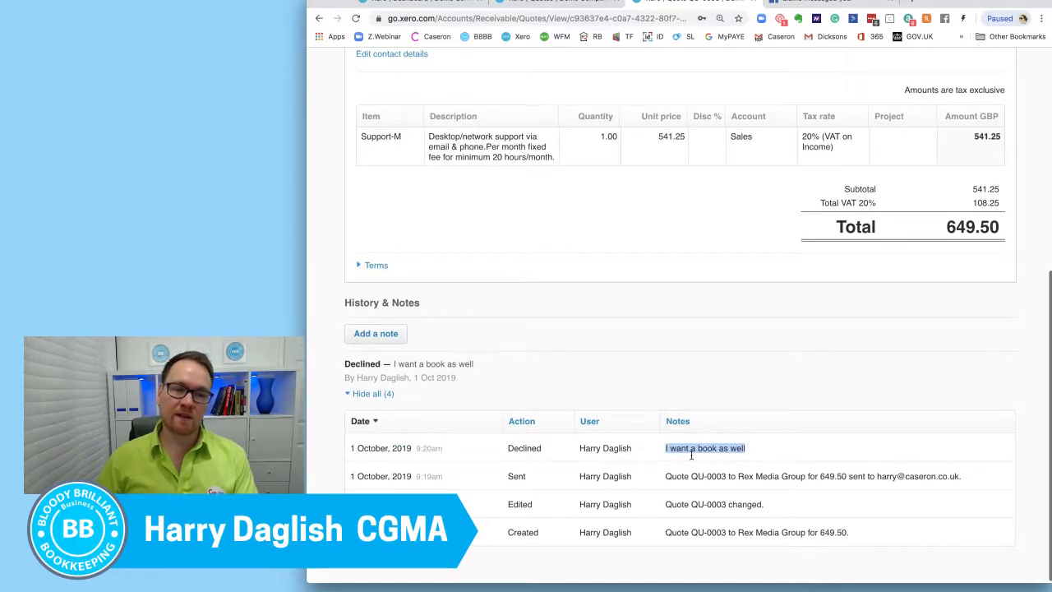
Step: Unmark the Rex Media Group quote as declined
scroll(650, 452, "up", 2)
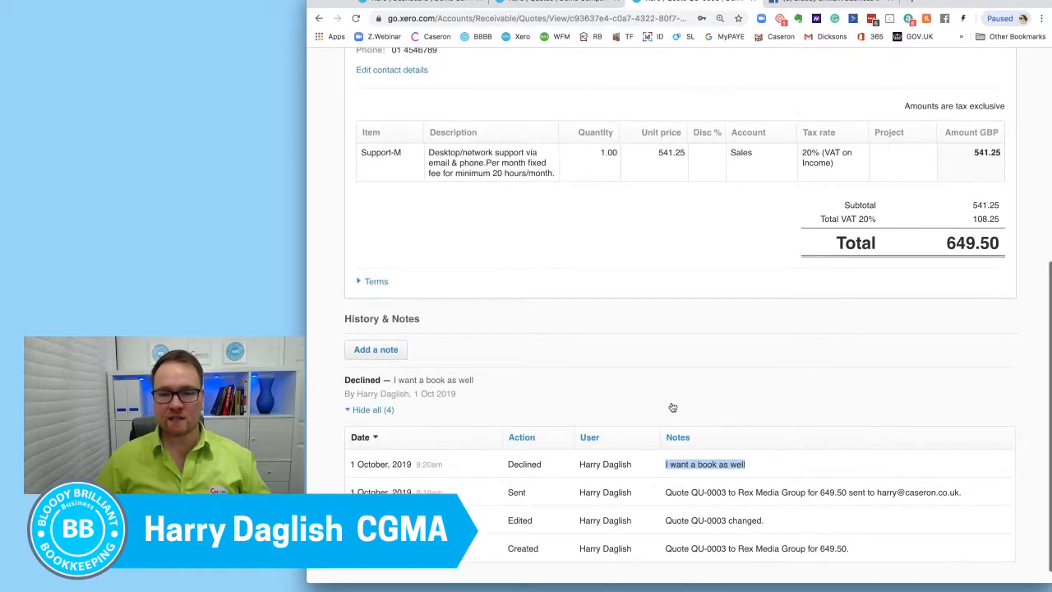
scroll(740, 370, "up", 10)
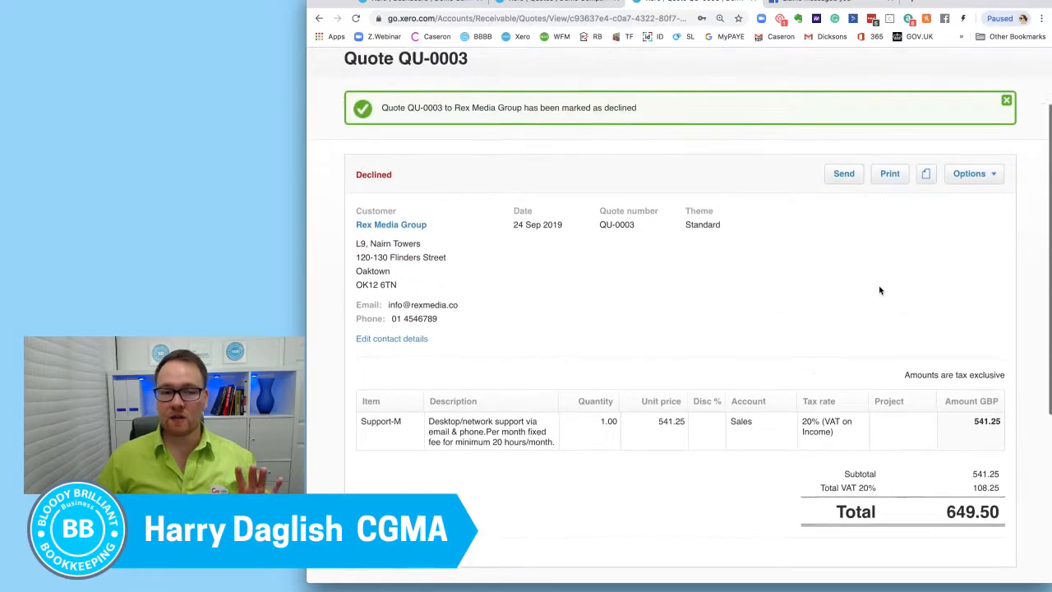
left_click(997, 181)
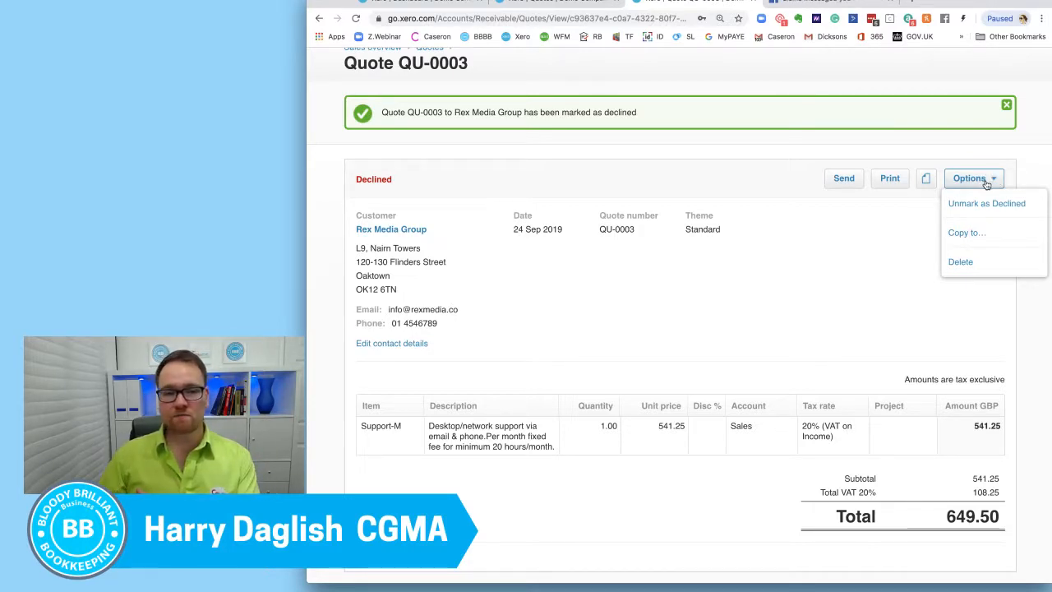
left_click(993, 207)
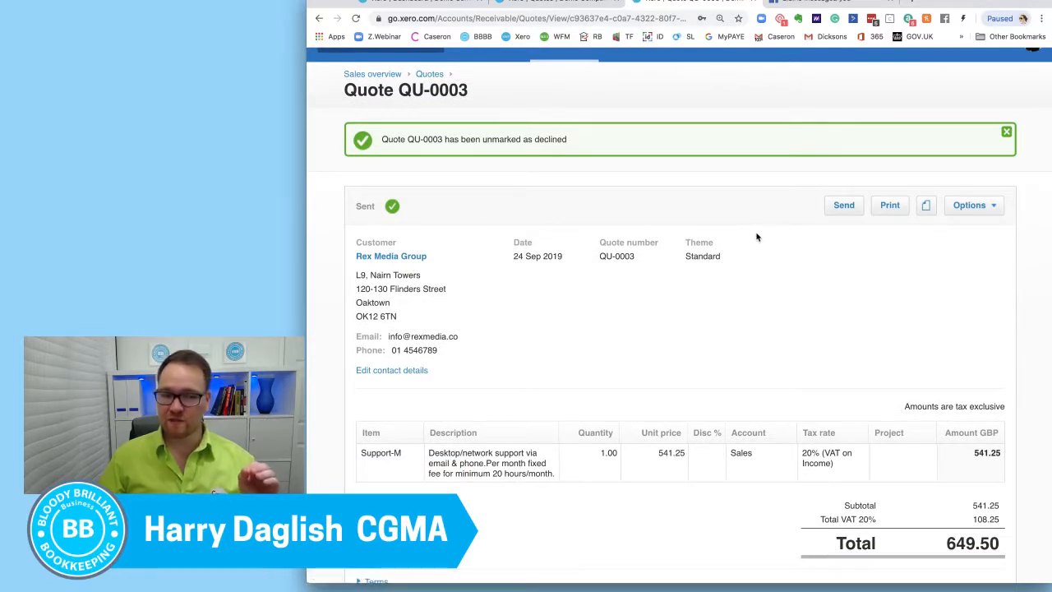
Step: Revise the Rex Media Group quote by adding a line for the item "BOOK: Fish out of Water: Finding Your Brand"
left_click(990, 208)
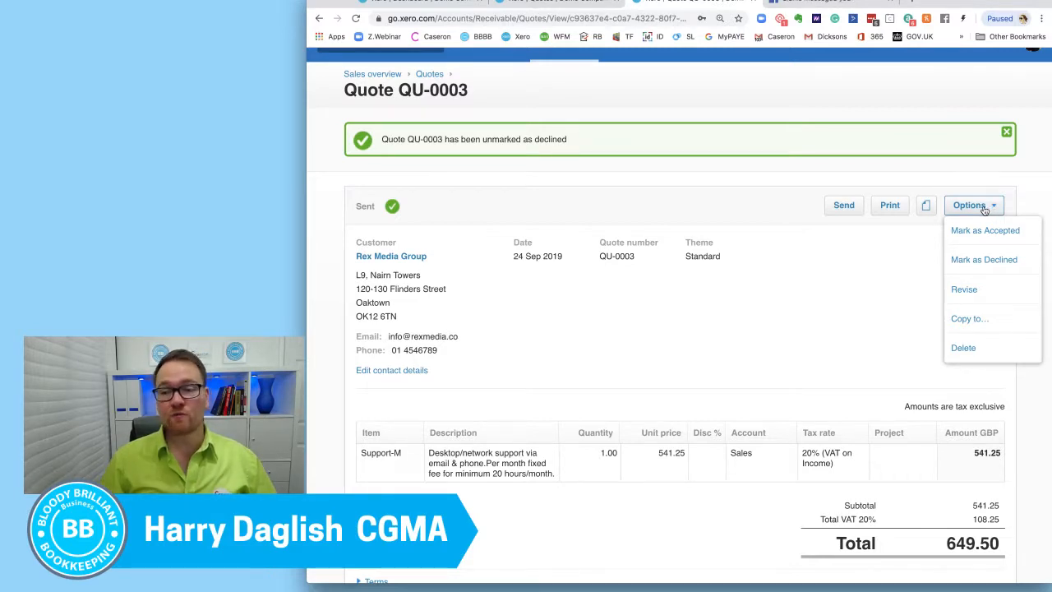
left_click(987, 290)
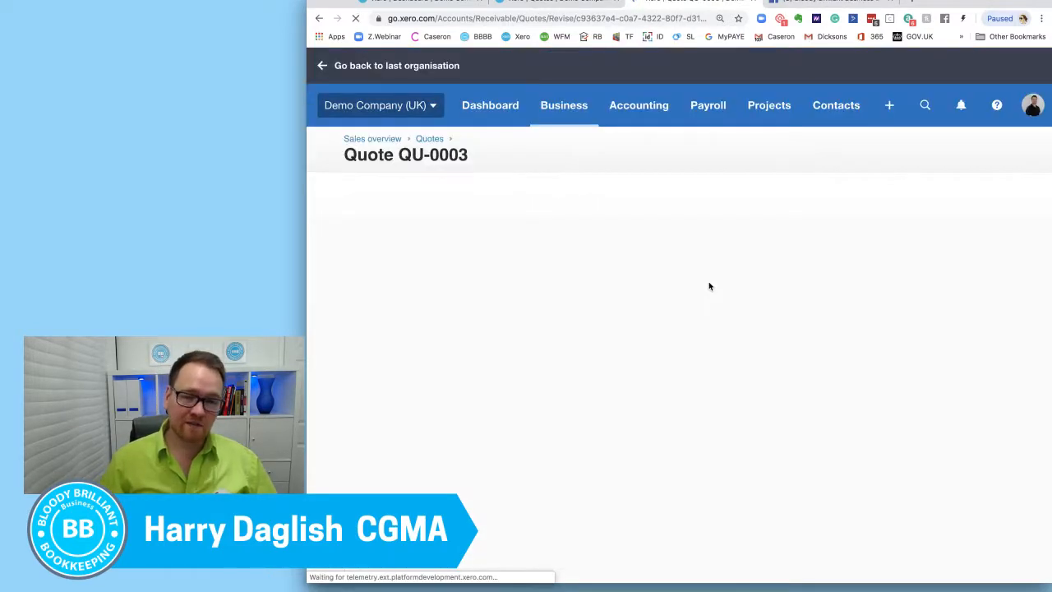
scroll(713, 289, "down", 5)
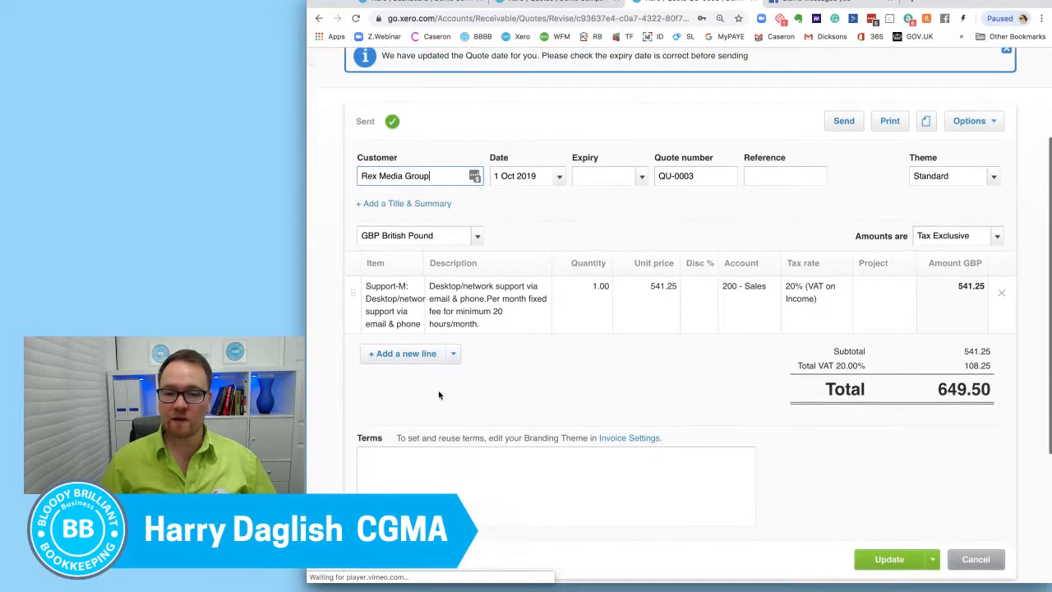
left_click(406, 321)
left_click(416, 318)
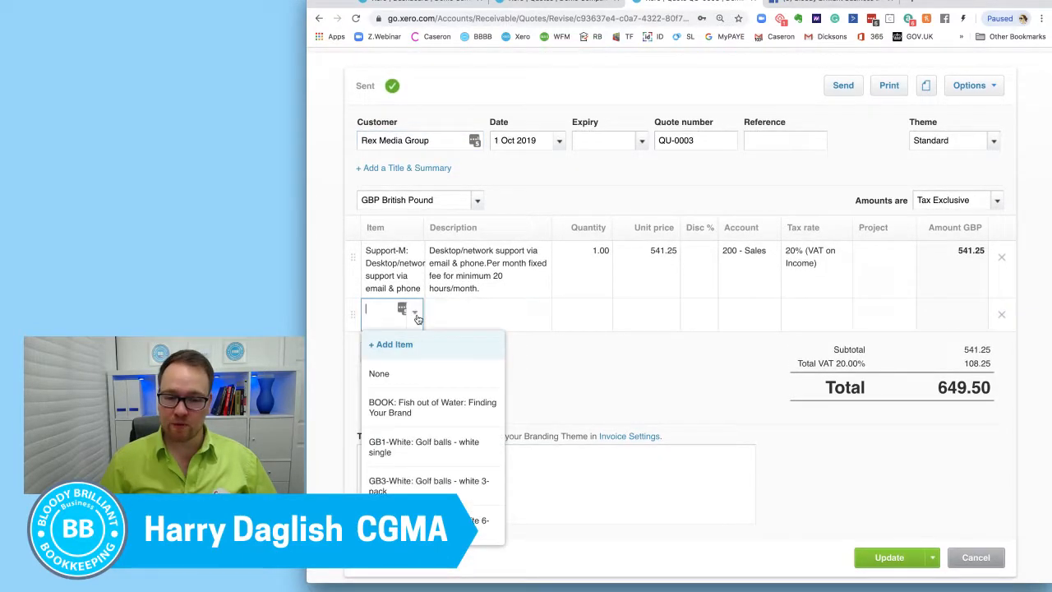
left_click(447, 404)
Step: Update the quote with the added book line and review the saved revision
scroll(638, 363, "down", 4)
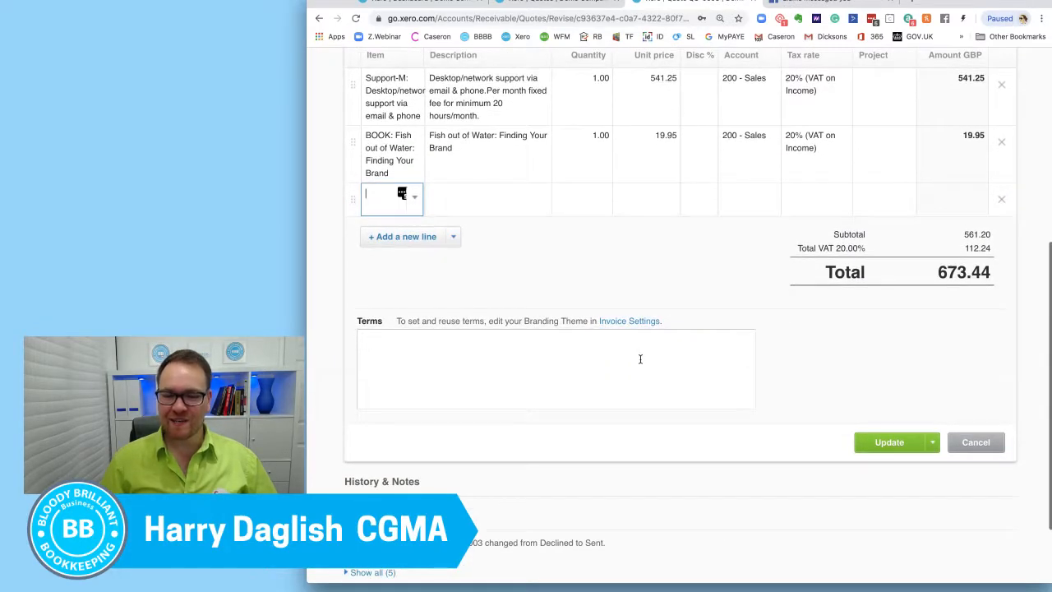
scroll(641, 360, "up", 3)
left_click(883, 562)
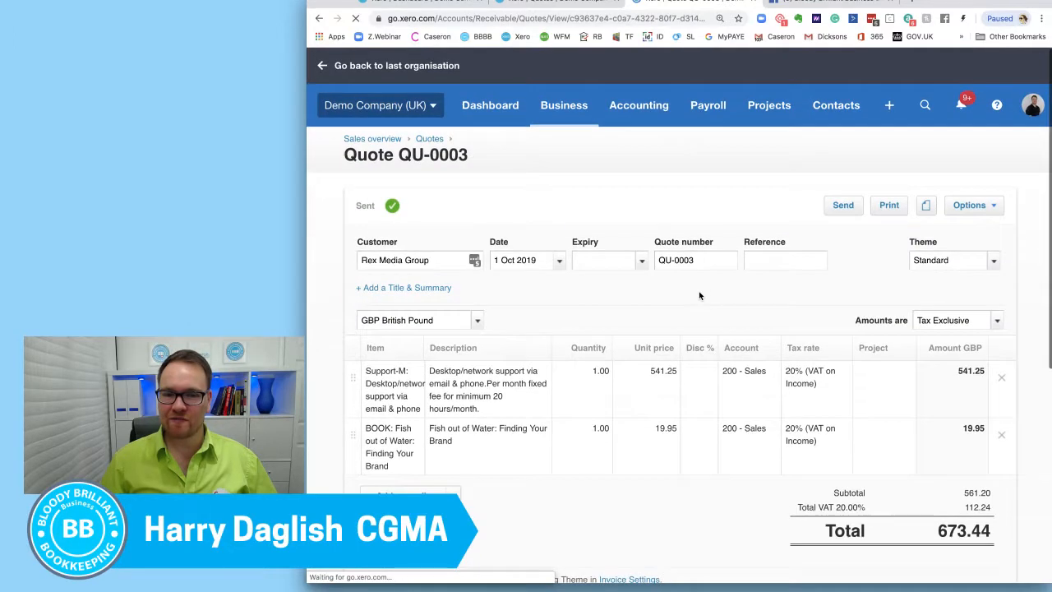
scroll(705, 309, "down", 7)
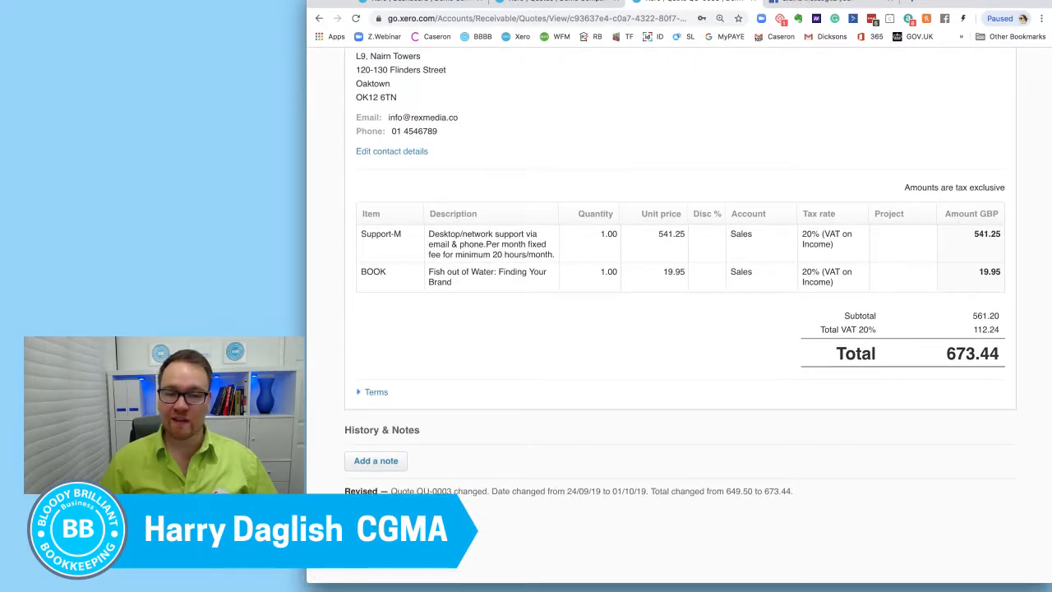
Step: Send the revised Rex Media Group quote by email, filling in the recipient's e-mail address
scroll(589, 395, "down", 4)
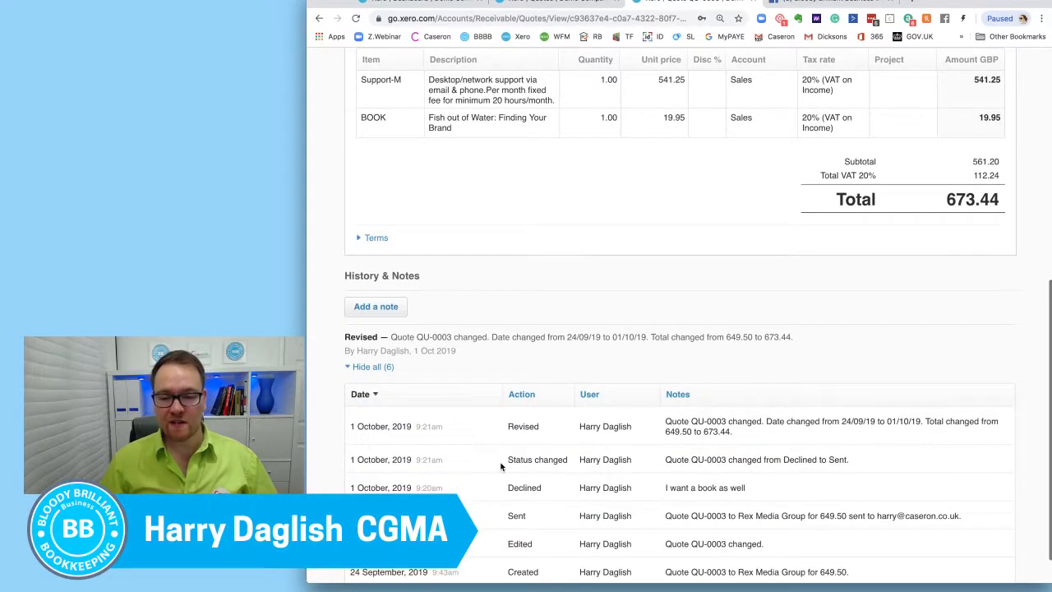
scroll(841, 244, "up", 11)
left_click(844, 273)
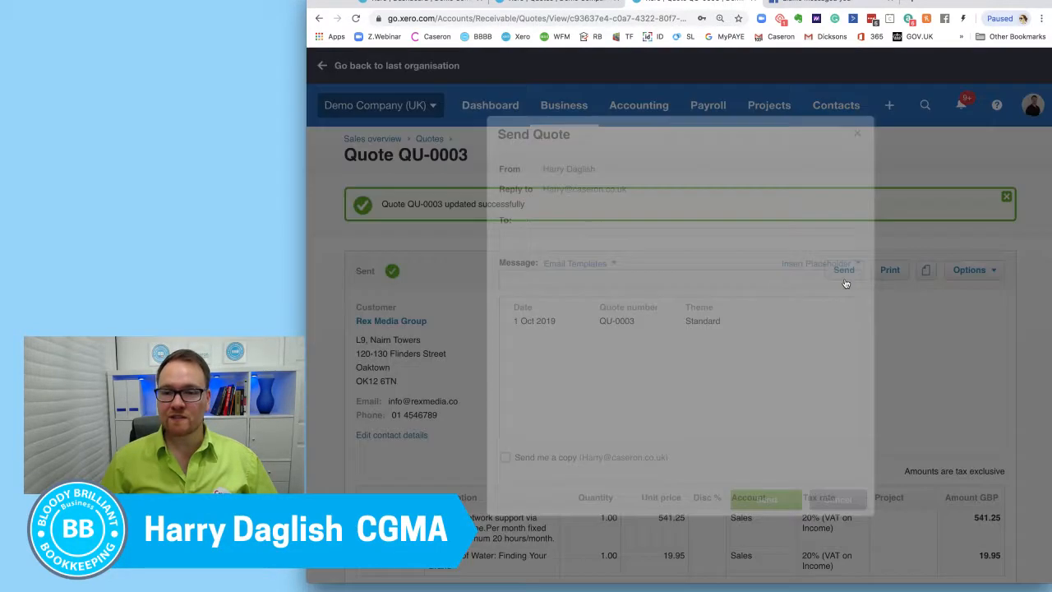
left_click(625, 236)
type("har")
left_click_drag(626, 237, 513, 222)
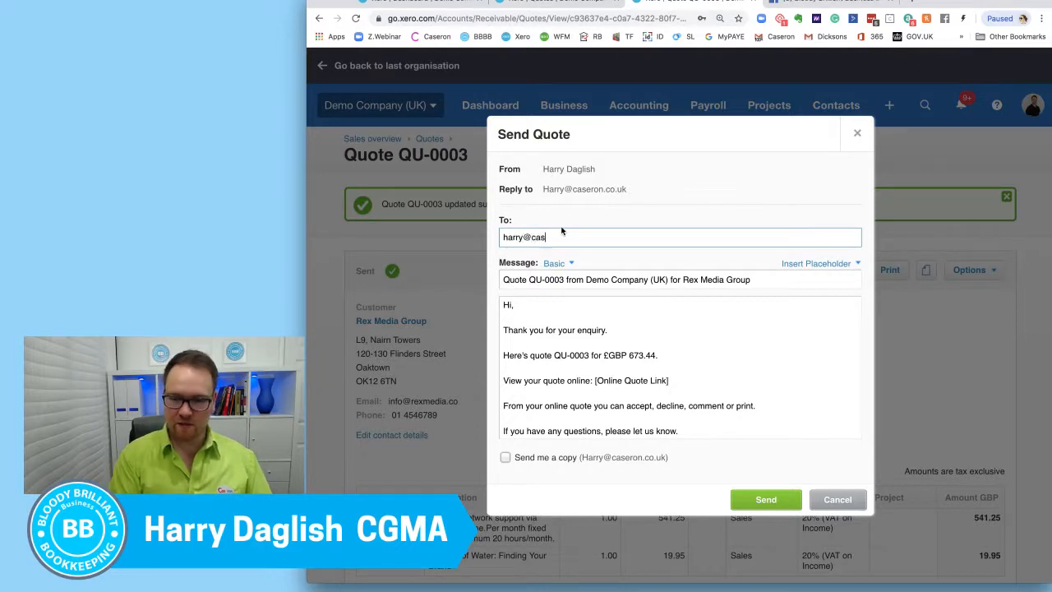
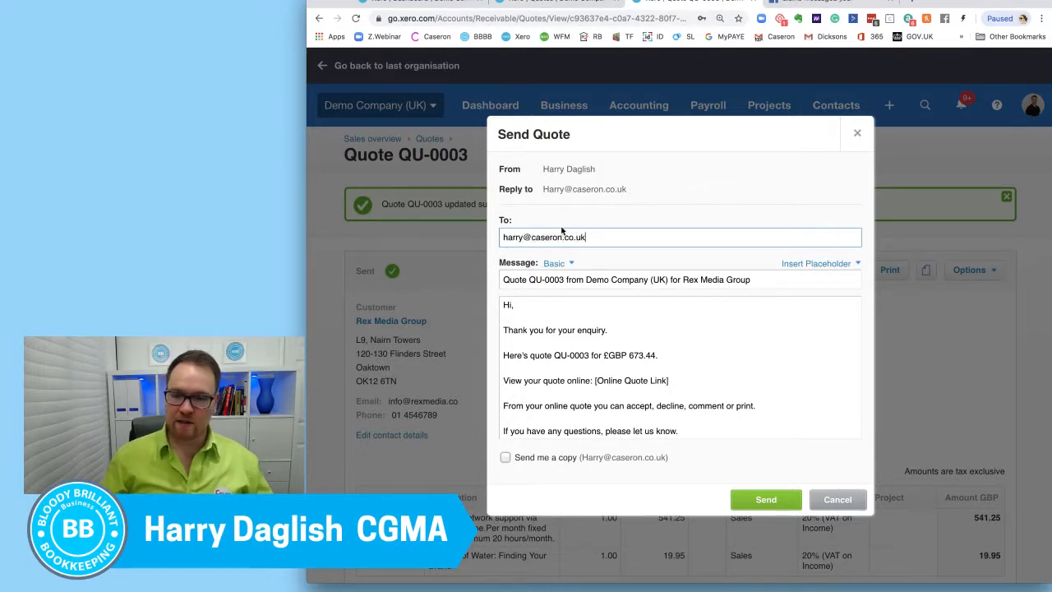
left_click(769, 503)
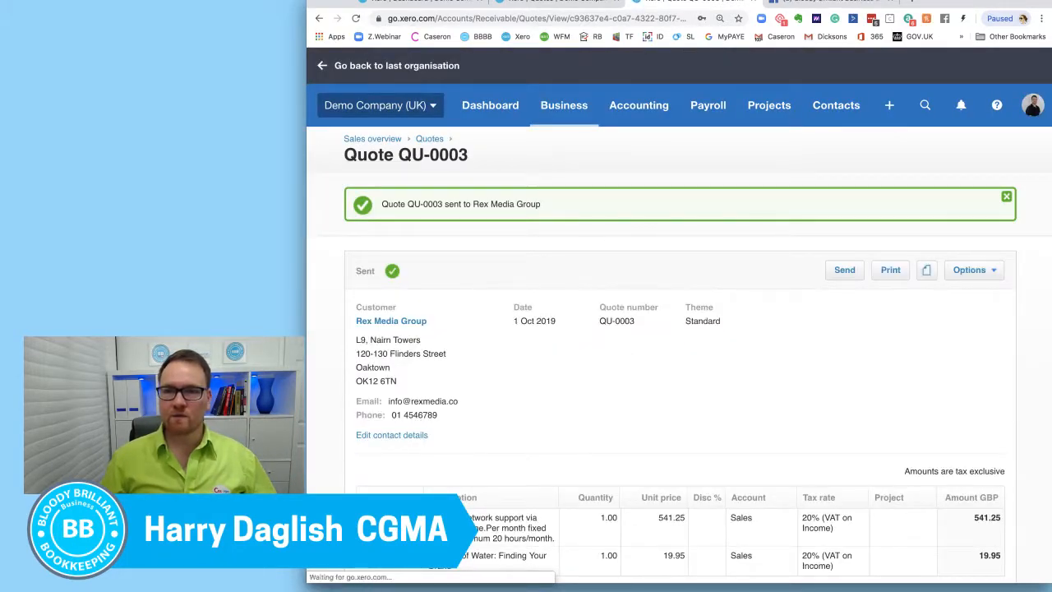
Step: Refresh the quotes list and check which quotes are still listed as declined
left_click(547, 3)
right_click(544, 3)
left_click(576, 22)
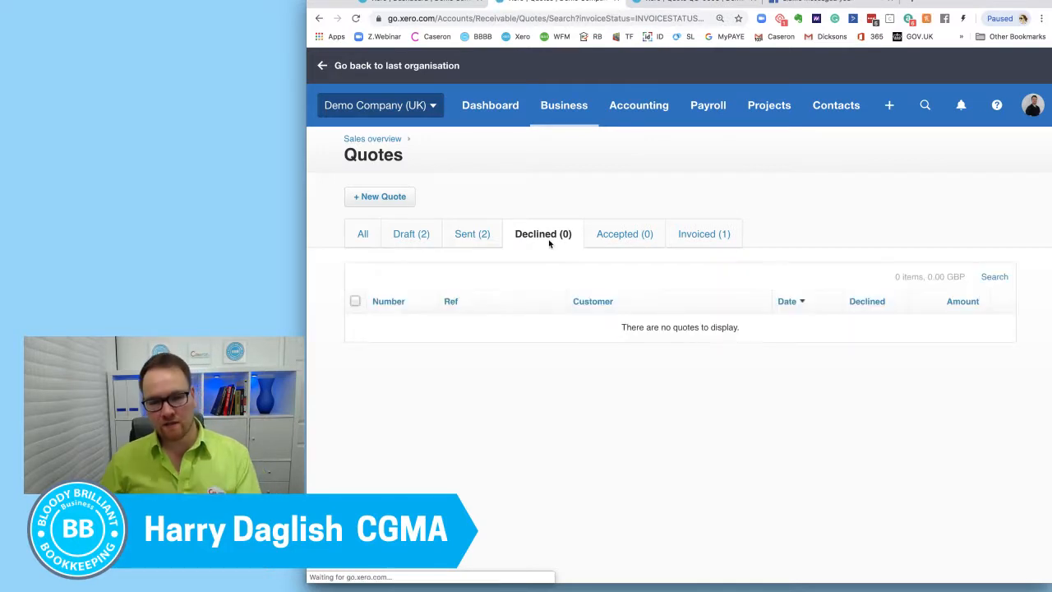
Step: Return to the Rex Media Group quote and mark it as accepted
left_click(703, 3)
left_click(973, 273)
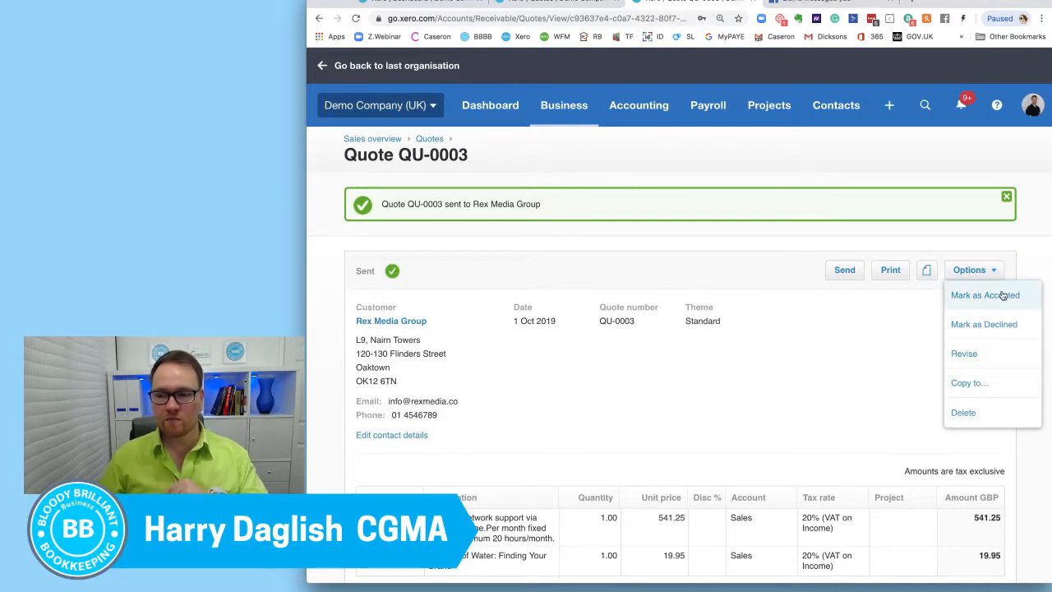
left_click(1003, 296)
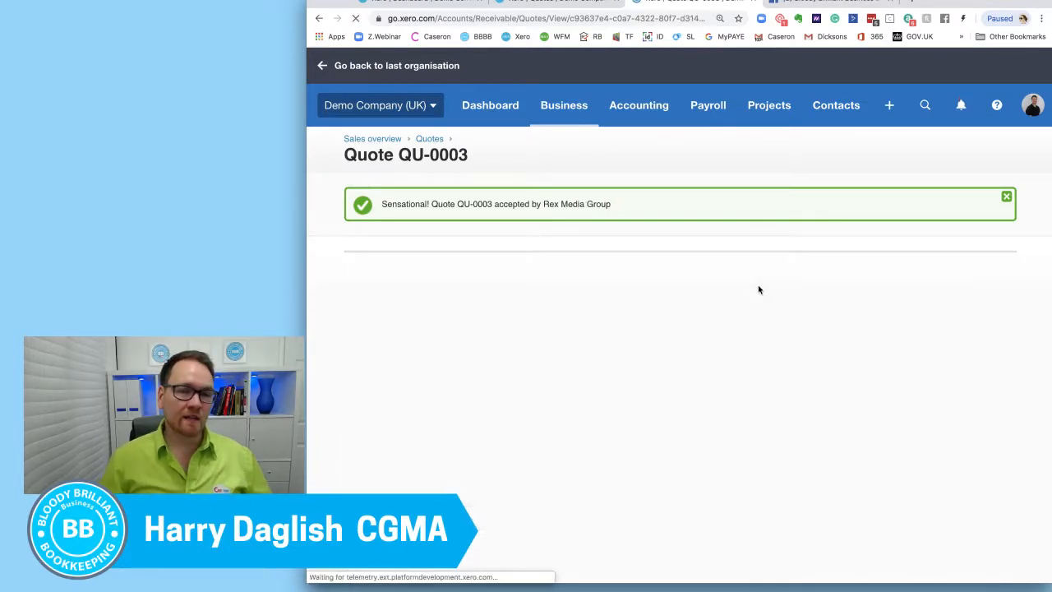
Step: Expand the accepted quote's full history and examine the date, user and note of its accepted entry
scroll(634, 295, "down", 3)
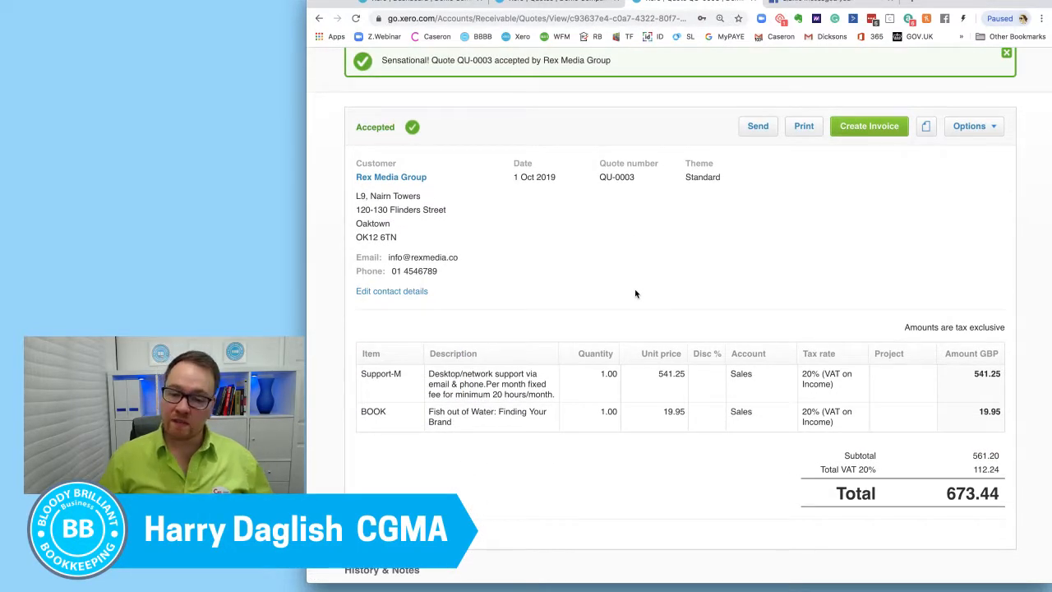
scroll(625, 312, "down", 4)
left_click(347, 480)
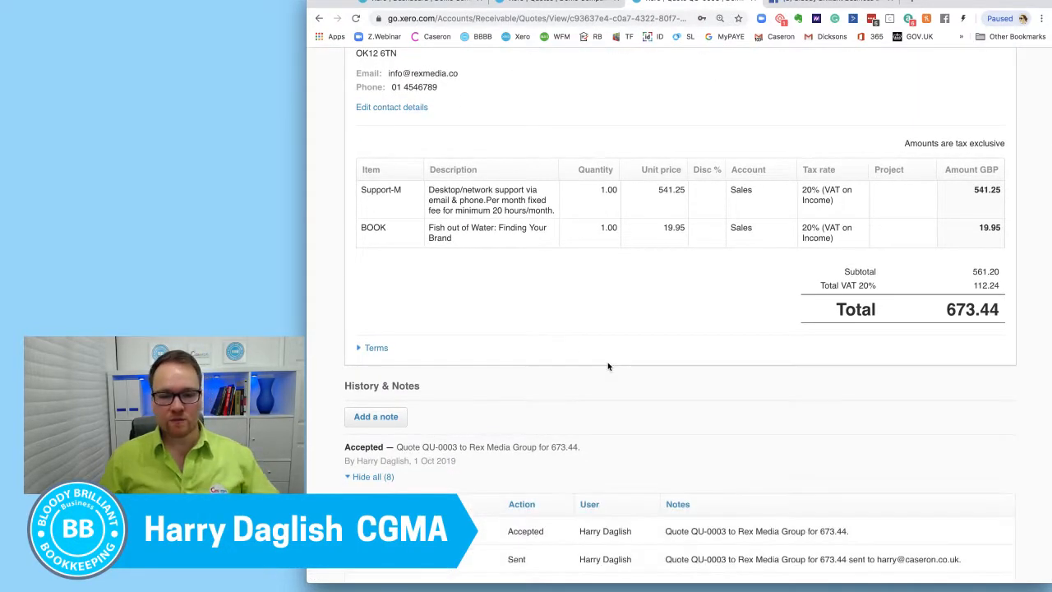
scroll(608, 364, "down", 5)
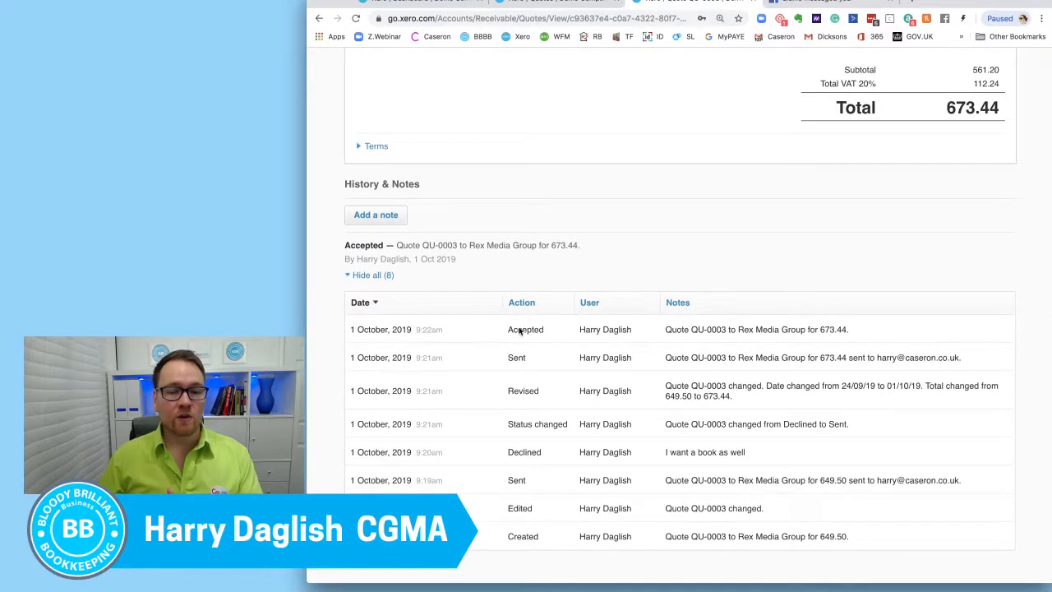
left_click_drag(583, 331, 633, 333)
left_click(633, 333)
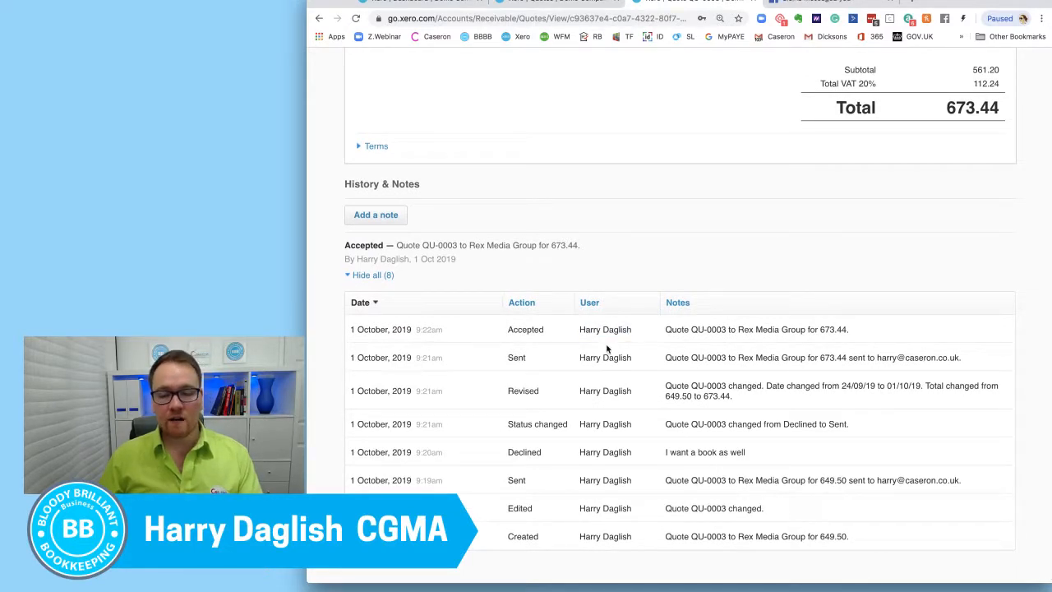
left_click_drag(475, 331, 351, 328)
left_click(735, 332)
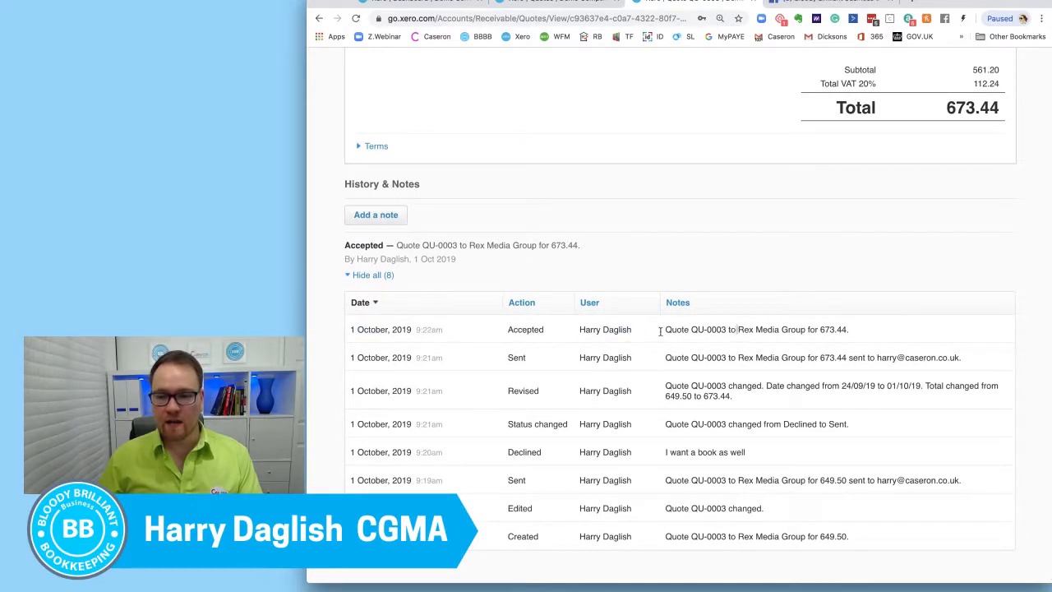
left_click_drag(631, 330, 578, 326)
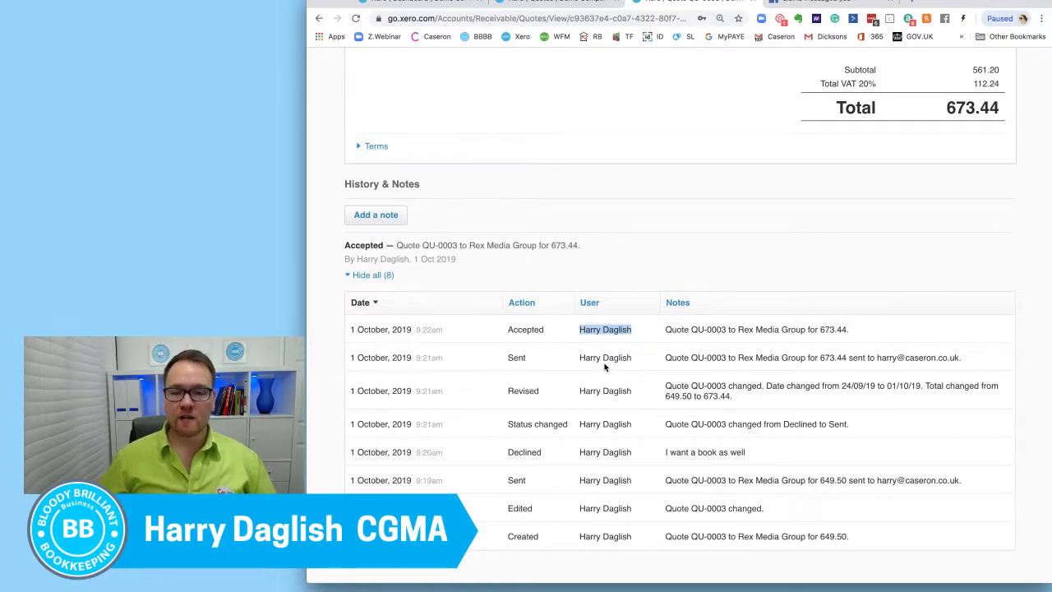
Step: Check the accepted quote's terms, customer name, address and date
scroll(604, 367, "up", 5)
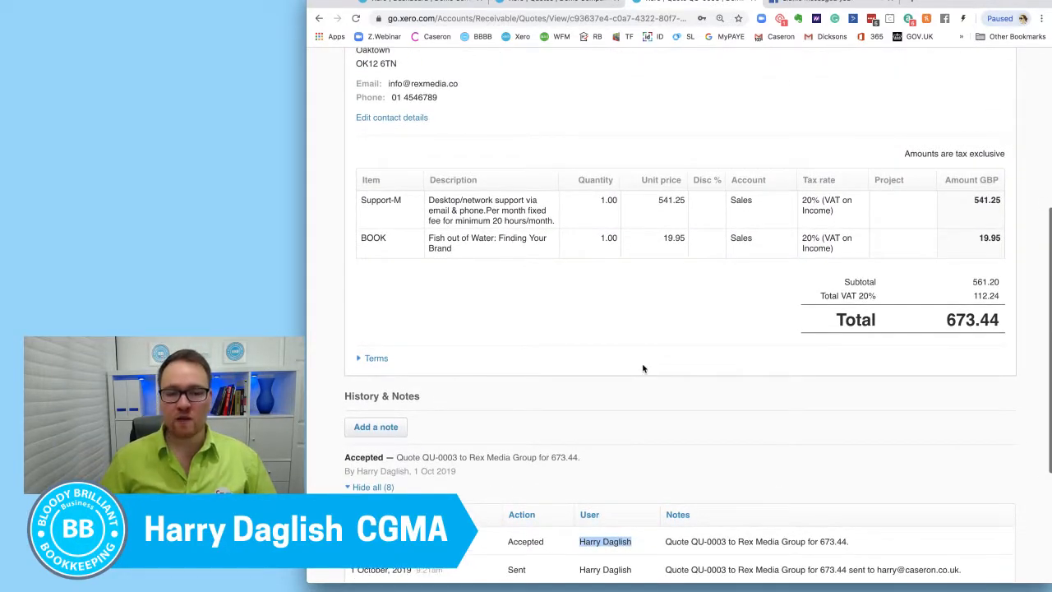
left_click(358, 359)
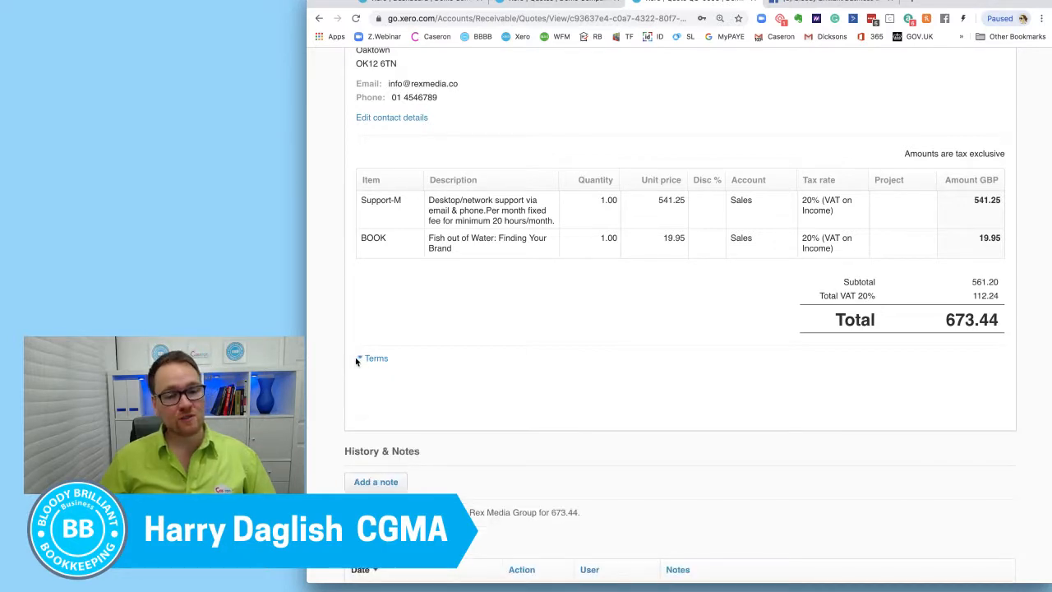
left_click(359, 359)
scroll(483, 358, "up", 4)
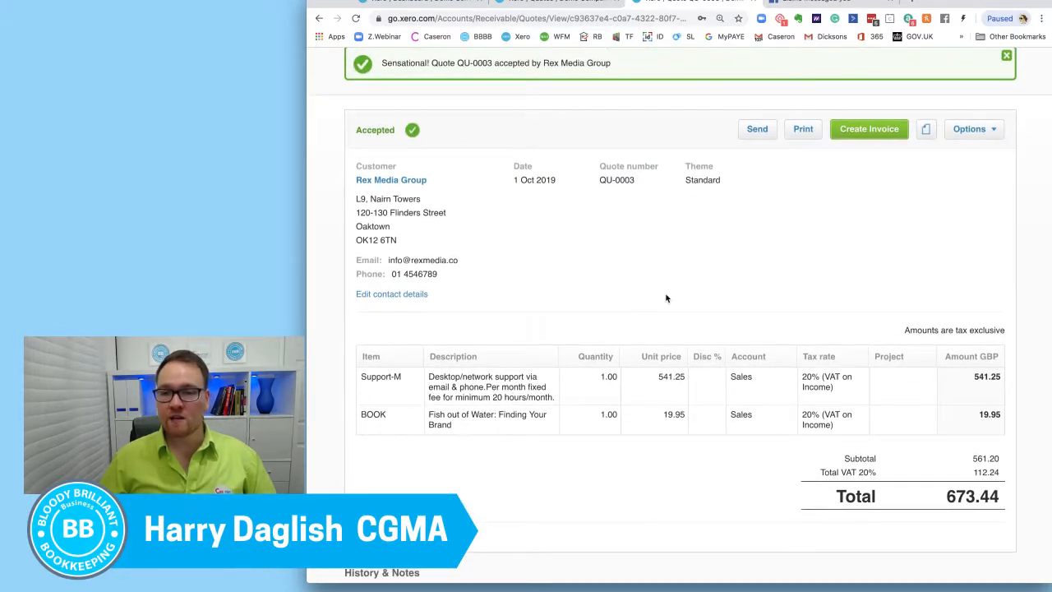
scroll(667, 300, "up", 1)
left_click_drag(436, 200, 345, 178)
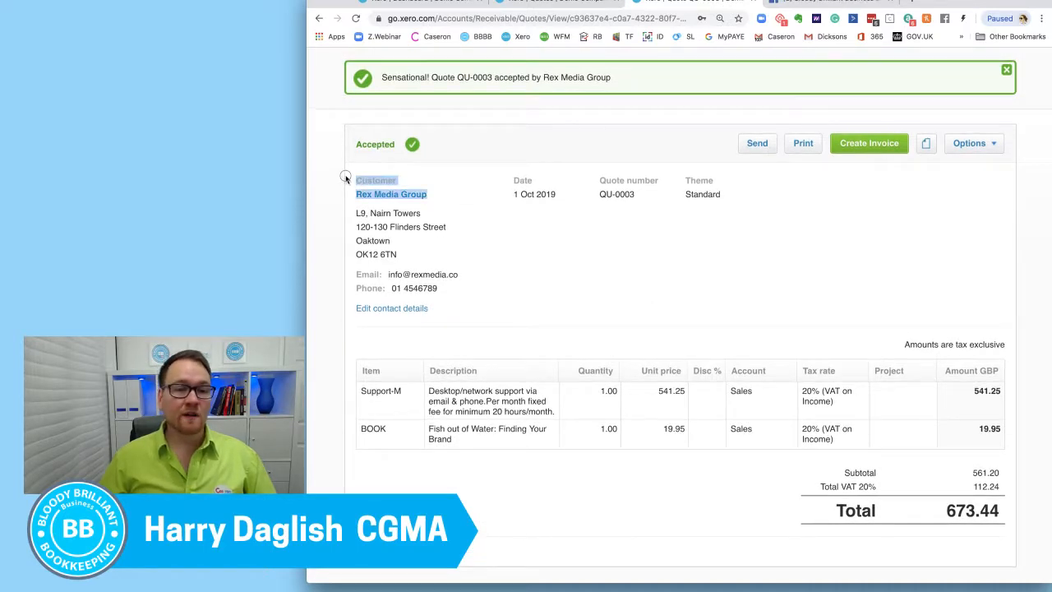
left_click(540, 280)
left_click_drag(444, 245, 369, 212)
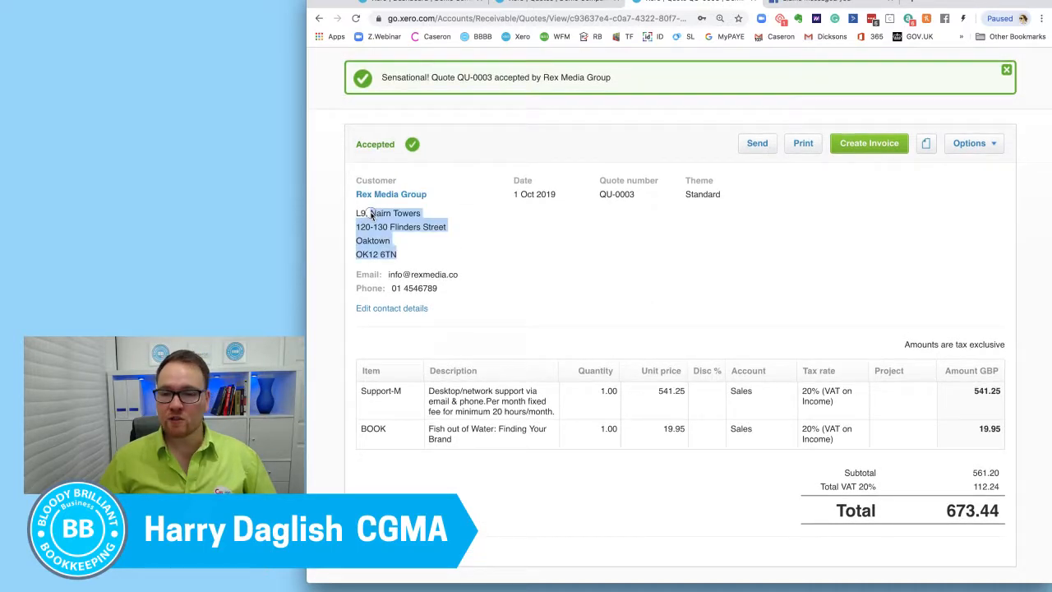
left_click(627, 269)
left_click_drag(557, 198, 513, 177)
left_click(655, 299)
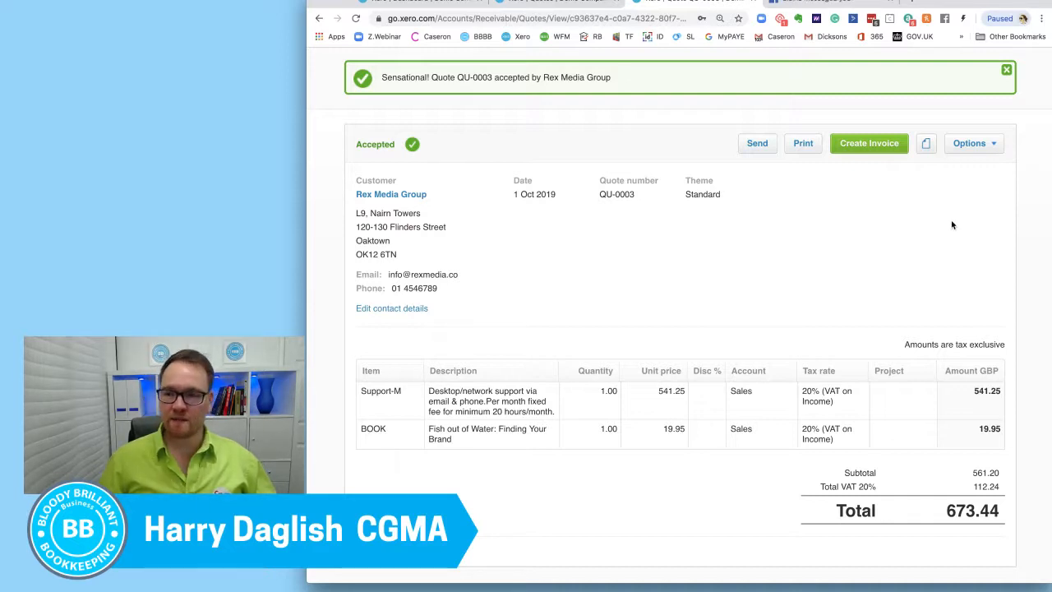
Step: Create an invoice from the accepted Rex Media Group quote with the Mark as Invoiced option enabled
scroll(951, 227, "up", 1)
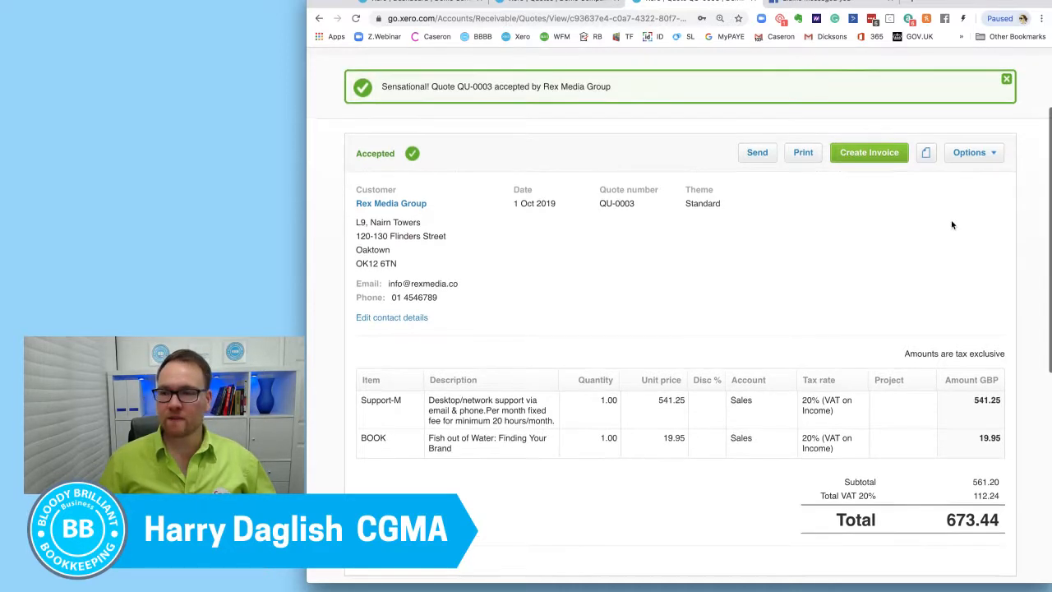
left_click(886, 156)
left_click(629, 312)
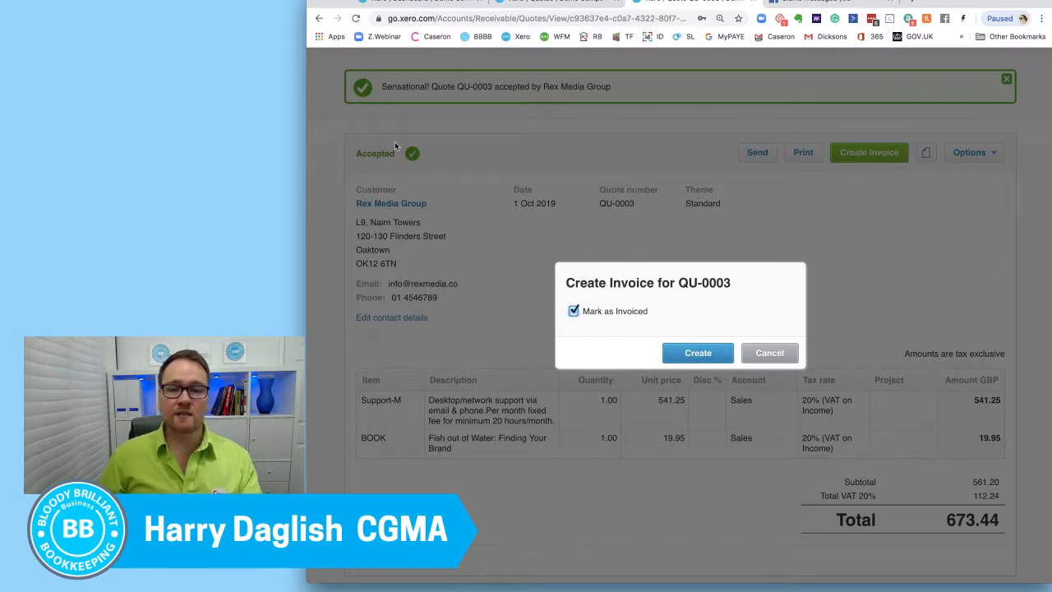
left_click(682, 350)
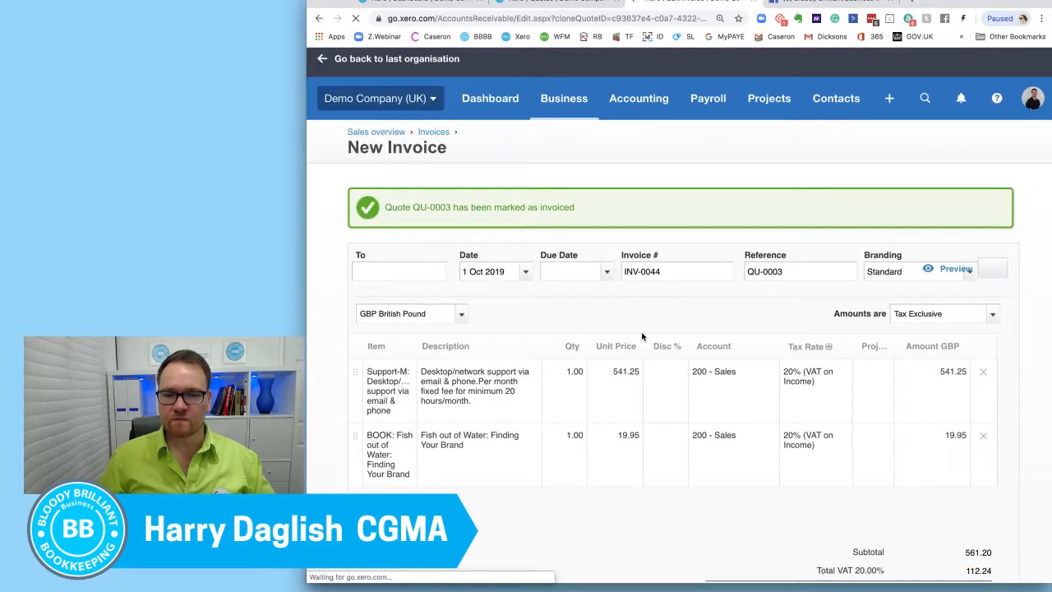
Step: Set the new invoice's due date to 14 days ahead, 15 Oct 2019, and save it as a draft
scroll(642, 336, "down", 4)
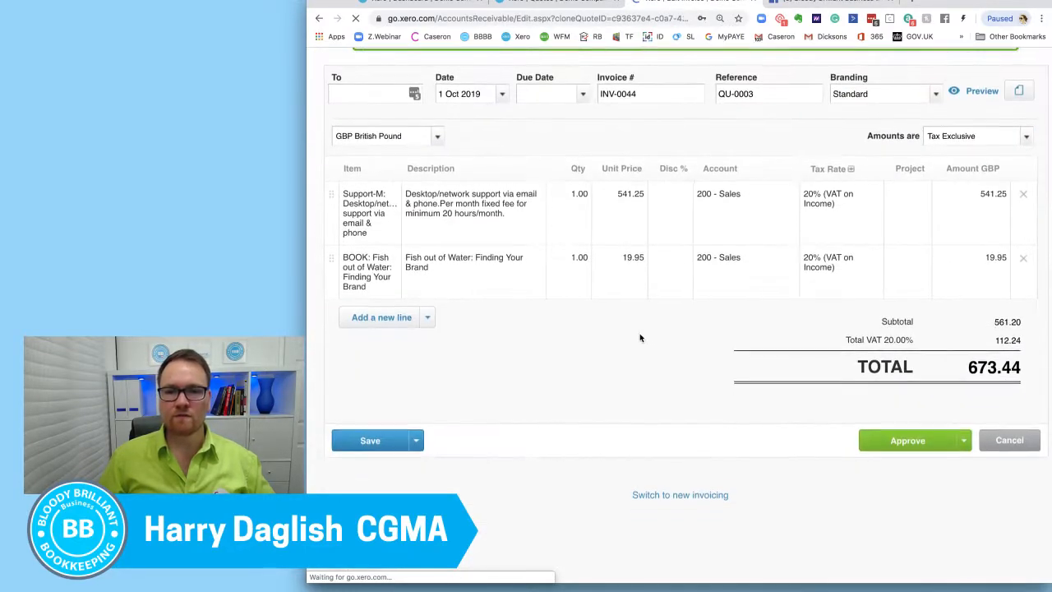
left_click(547, 97)
type("+14")
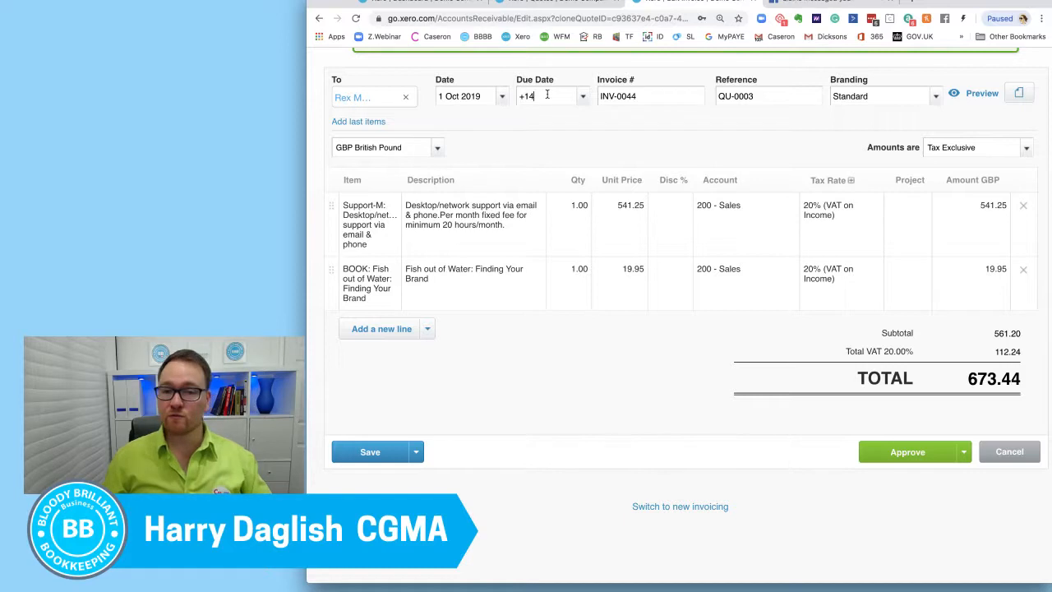
left_click(518, 414)
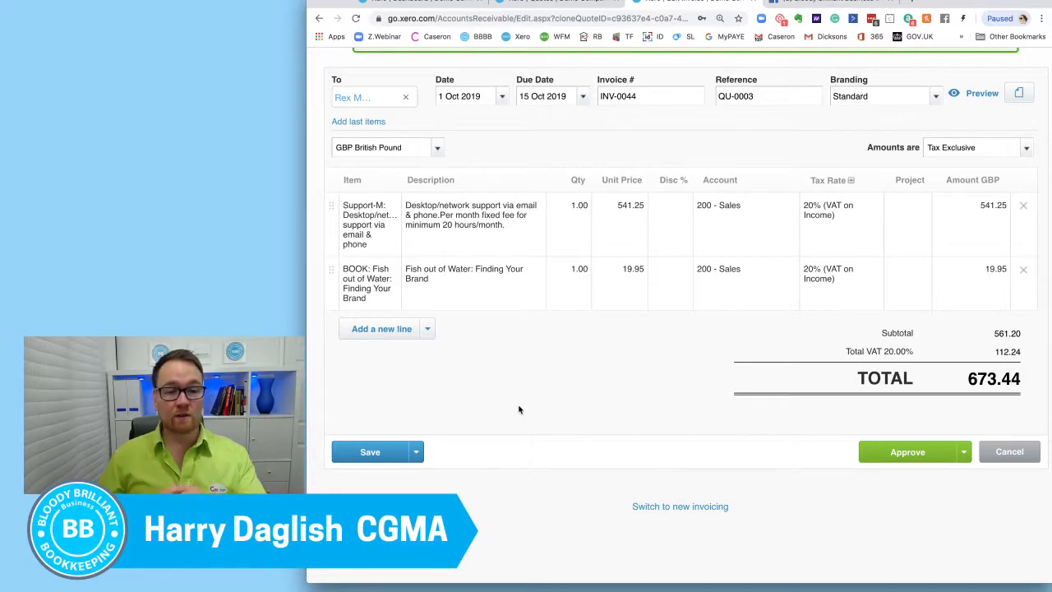
left_click(416, 451)
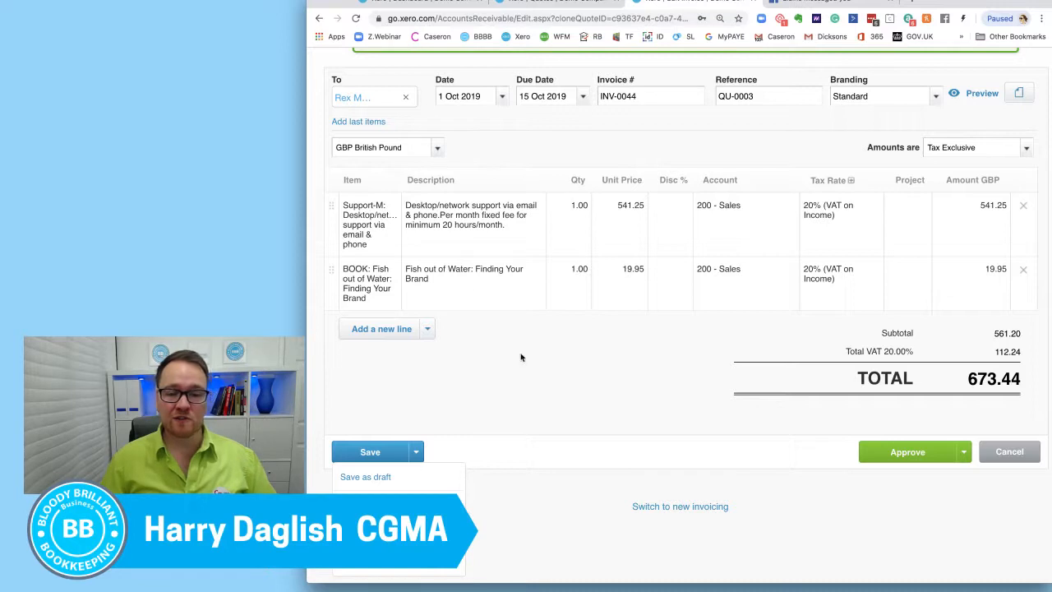
left_click(437, 480)
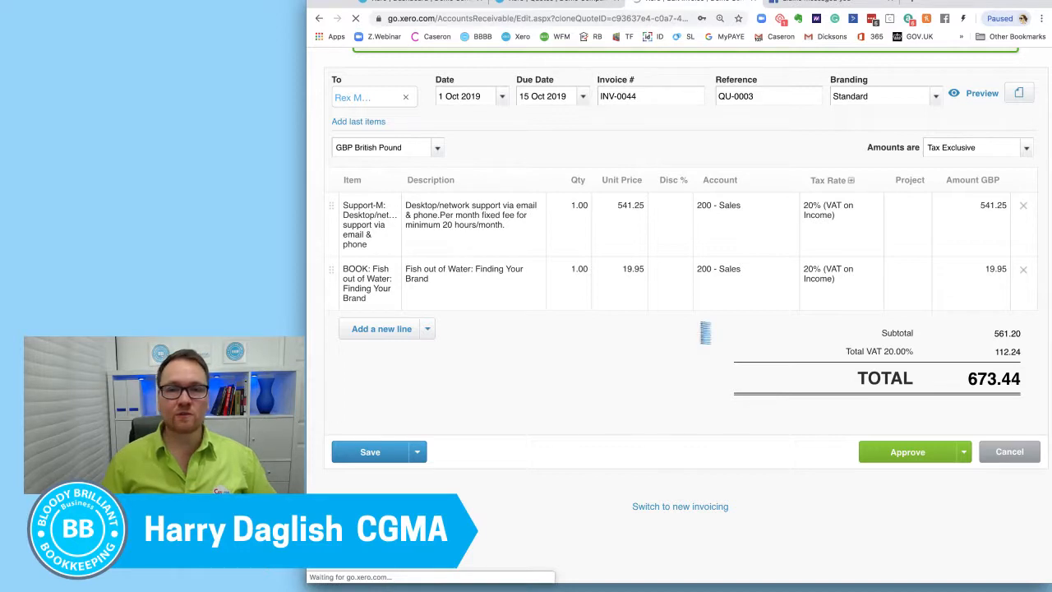
Step: Refresh the quotes list and look through the sent, accepted and invoiced quotes
left_click(545, 2)
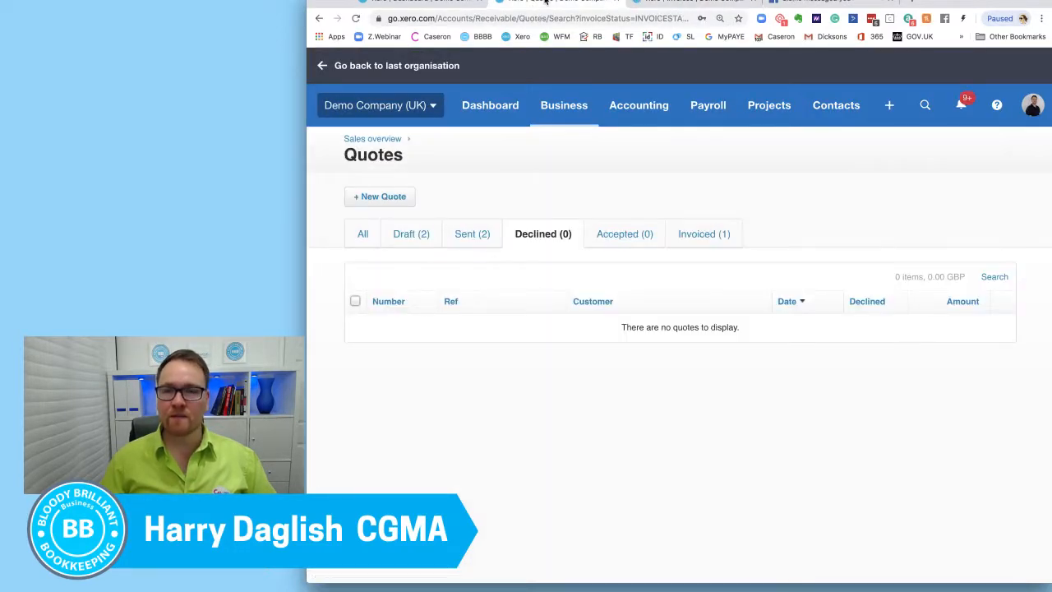
right_click(545, 3)
left_click(559, 20)
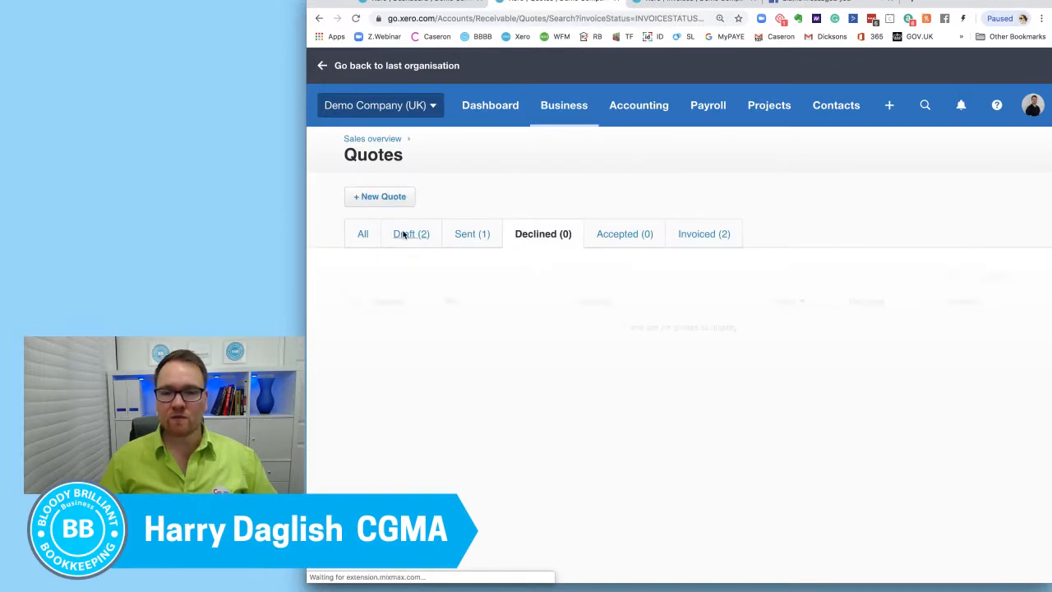
left_click(482, 233)
left_click(617, 234)
left_click(680, 233)
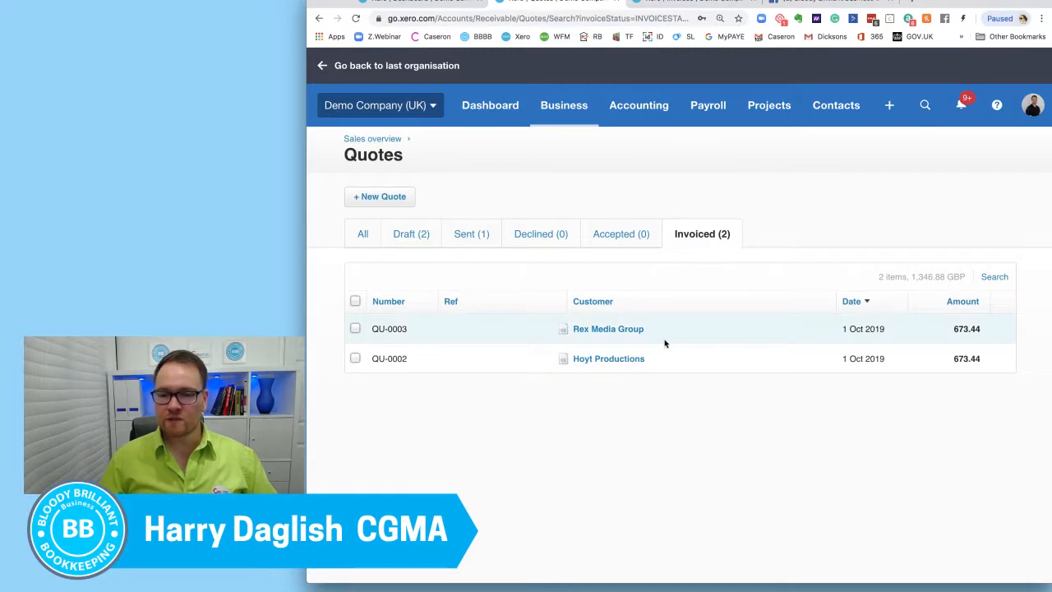
Step: Check the draft invoices list, and open the invoiced Rex Media Group quote in a separate tab
left_click(685, 3)
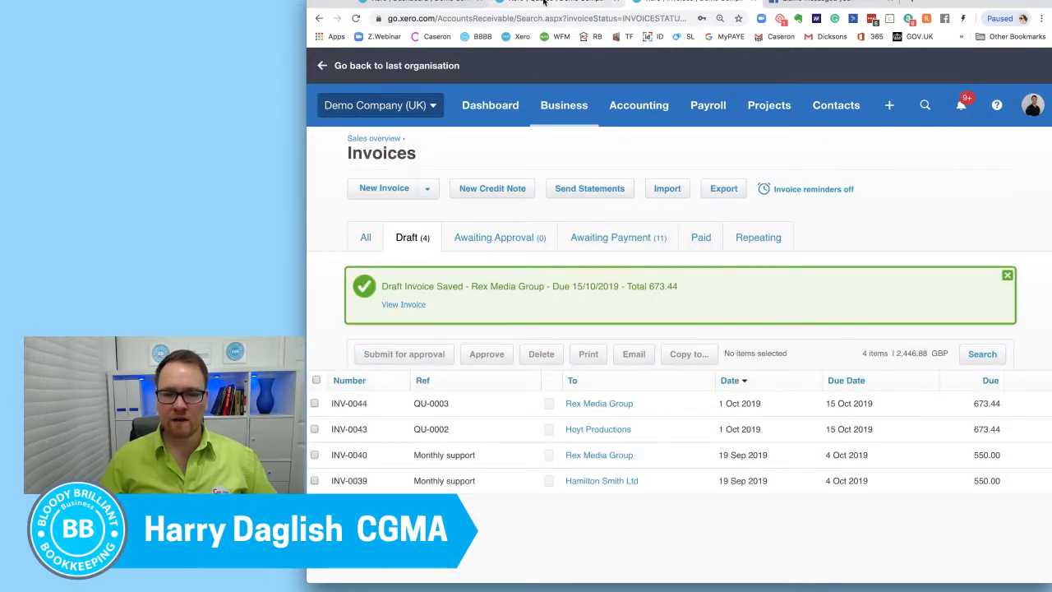
left_click(544, 2)
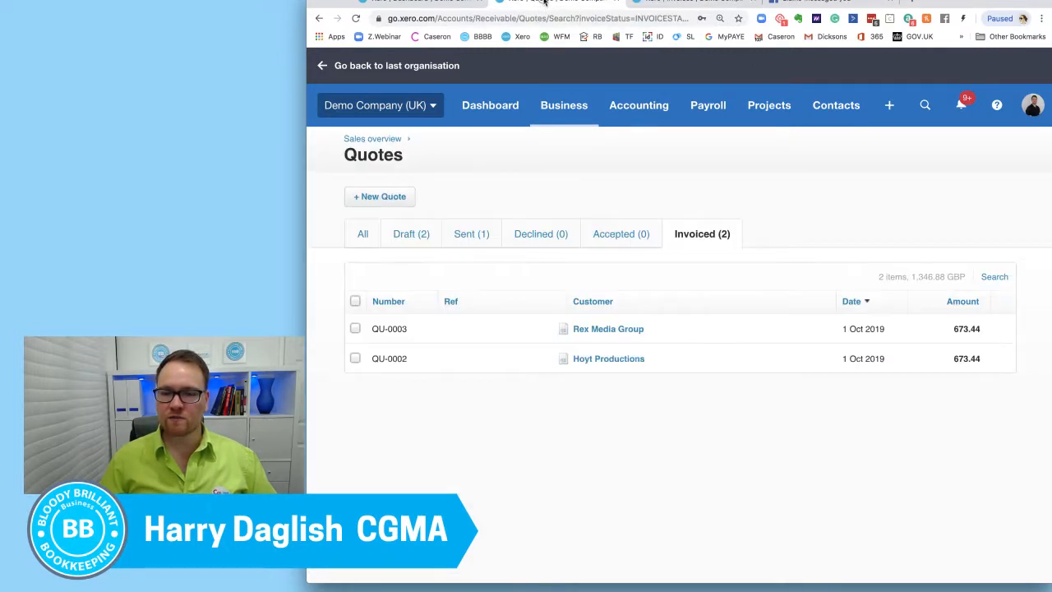
right_click(622, 331)
left_click(659, 336)
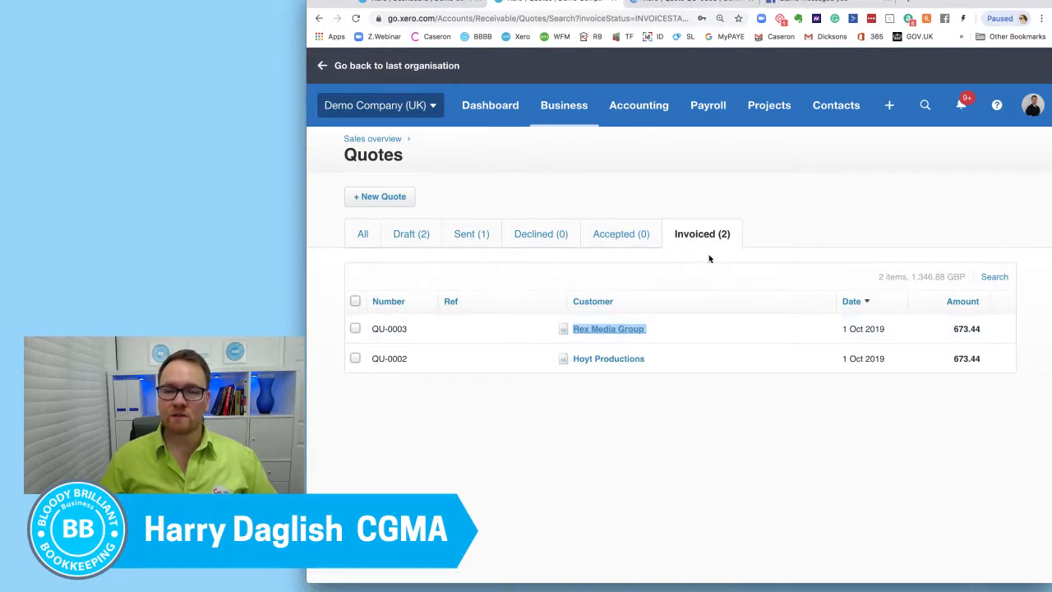
left_click(658, 4)
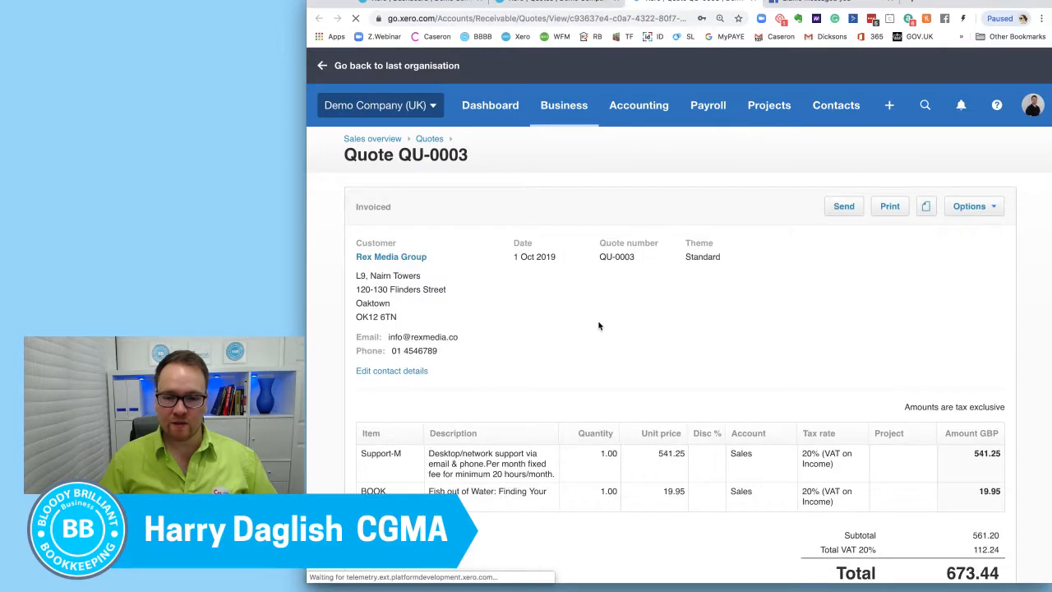
Step: Review the full history of the invoiced Rex Media Group quote and open the invoice it was copied to
scroll(599, 324, "down", 5)
left_click(354, 477)
scroll(448, 435, "down", 3)
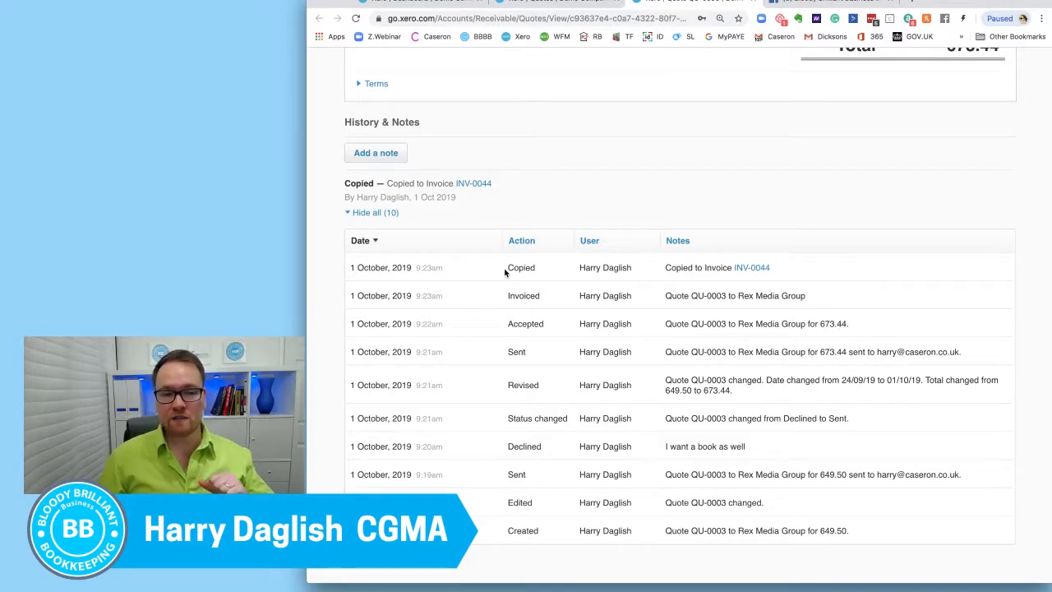
left_click(761, 271)
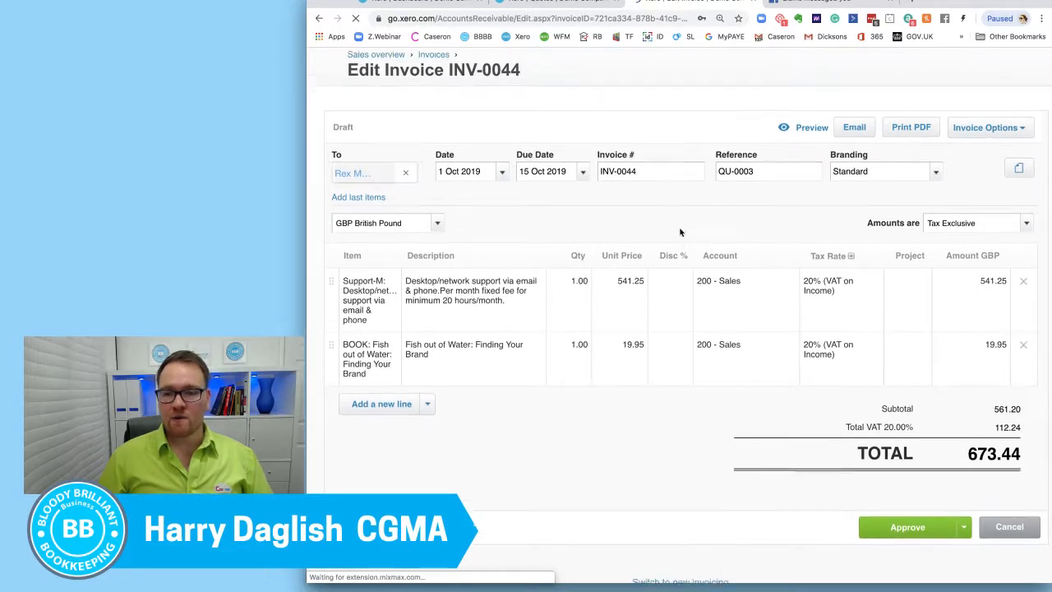
Step: Go through the sales overview to the full invoices list and show only the draft invoices
left_click(561, 2)
left_click(560, 105)
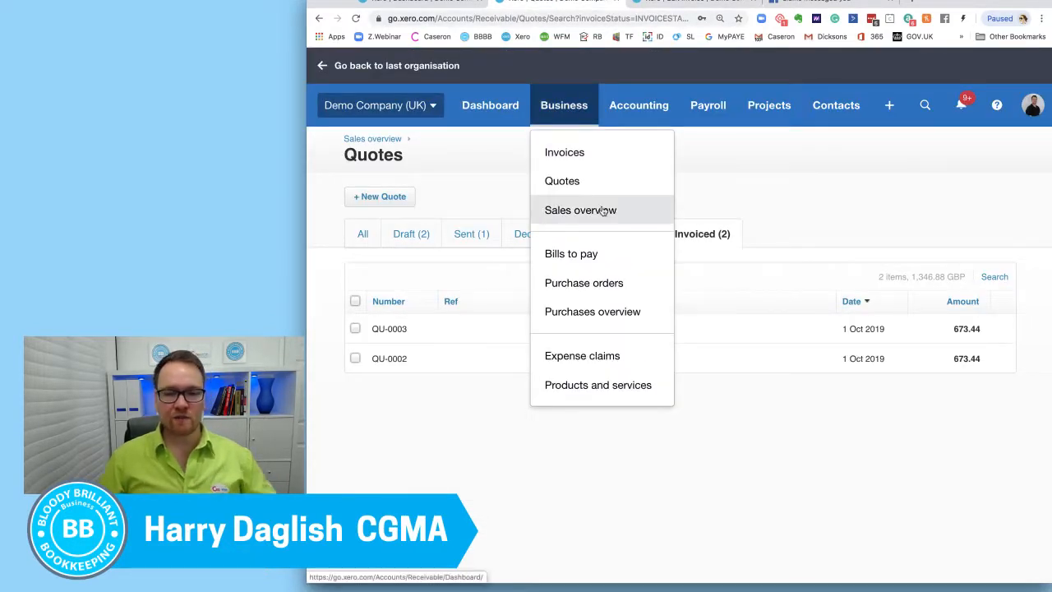
left_click(606, 211)
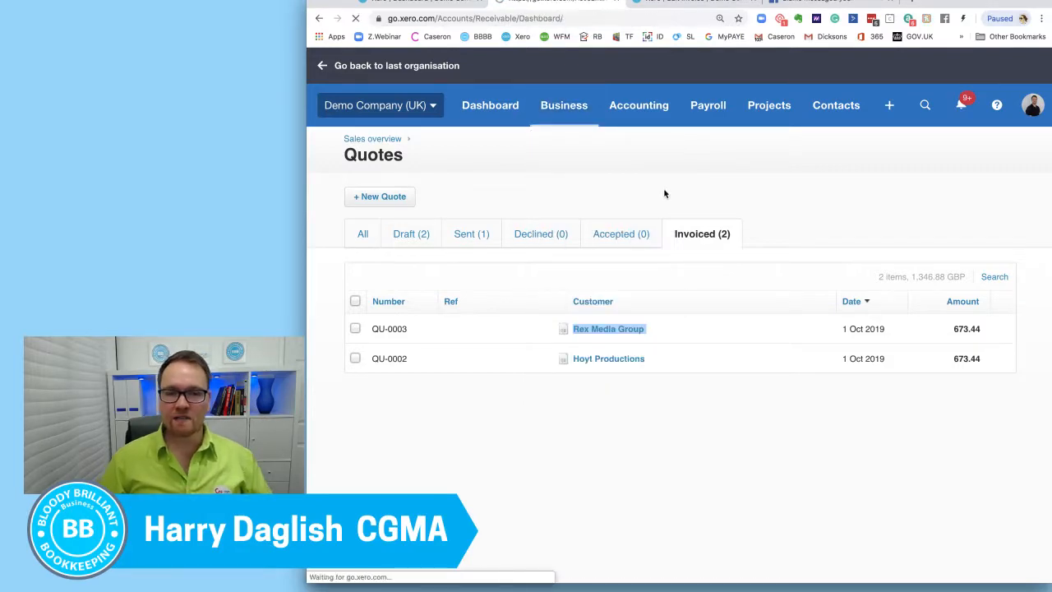
scroll(575, 255, "down", 5)
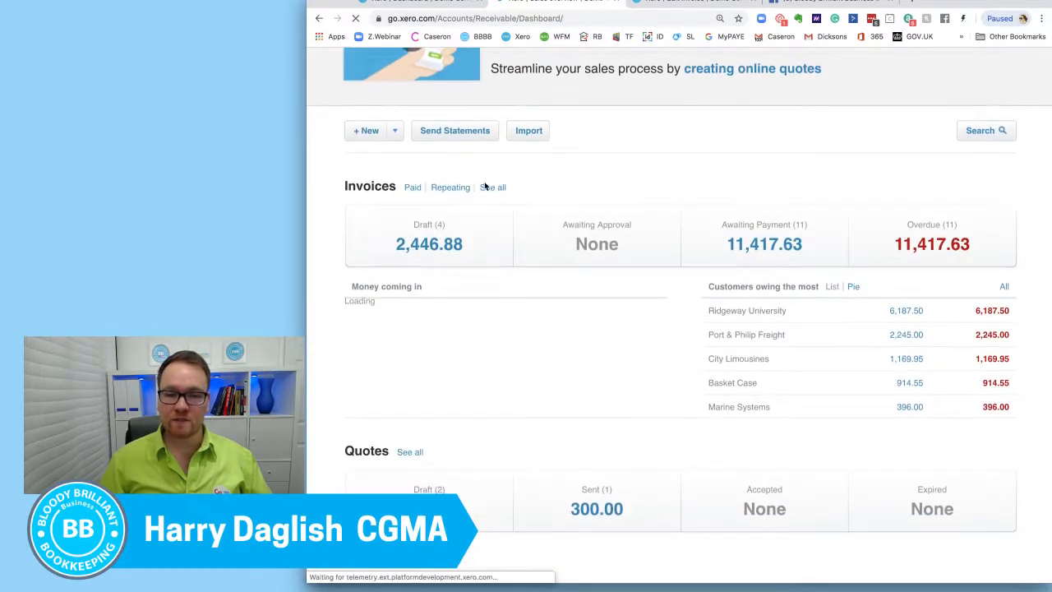
left_click(494, 188)
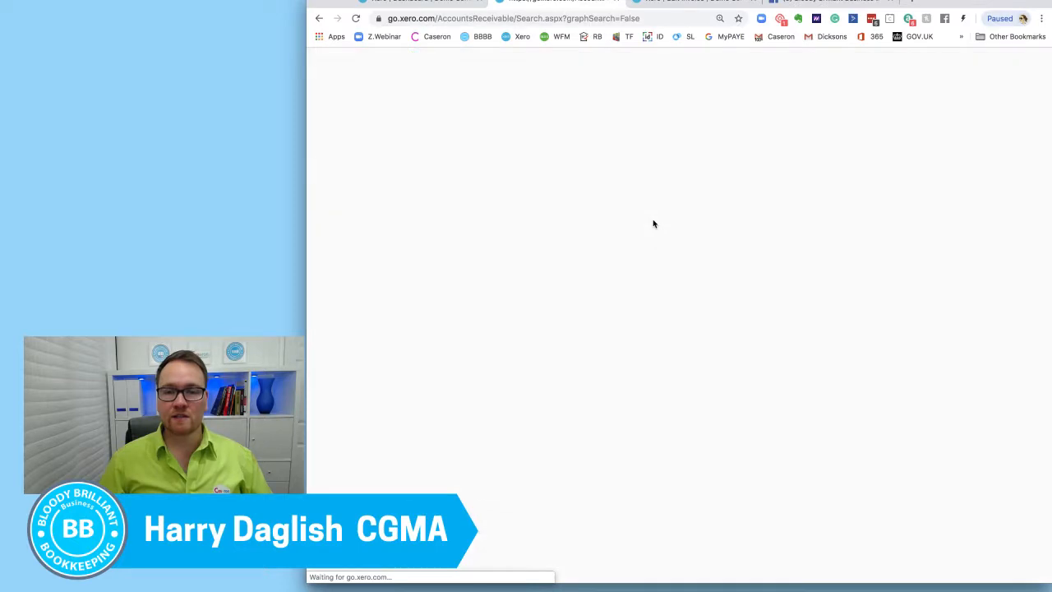
scroll(678, 233, "down", 1)
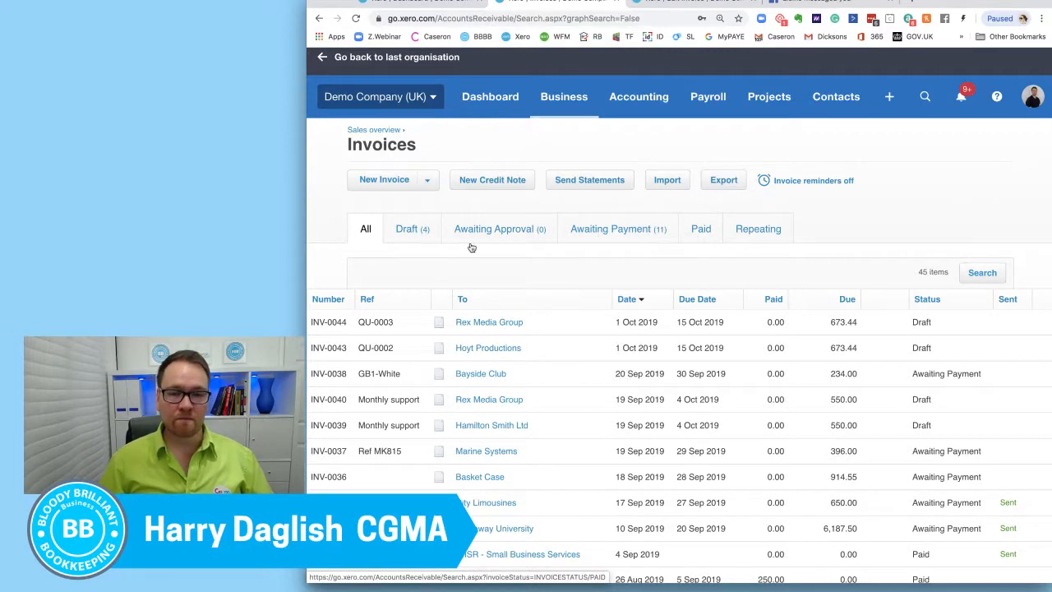
left_click(403, 234)
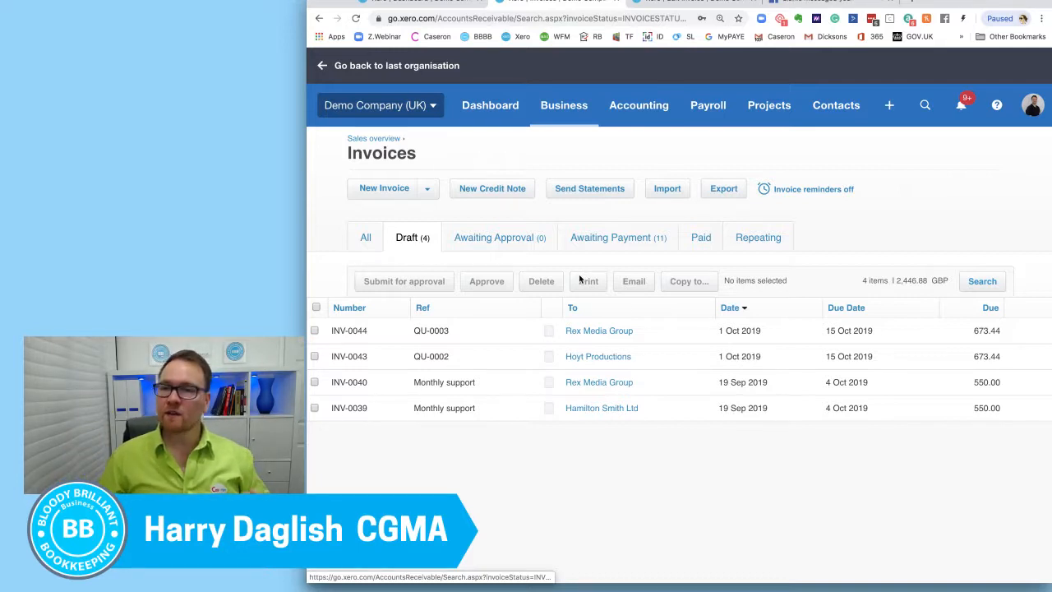
Step: Preview the Rex Media Group draft invoice, examine its heading, dates, line items and payment advice, and close the preview
left_click(653, 4)
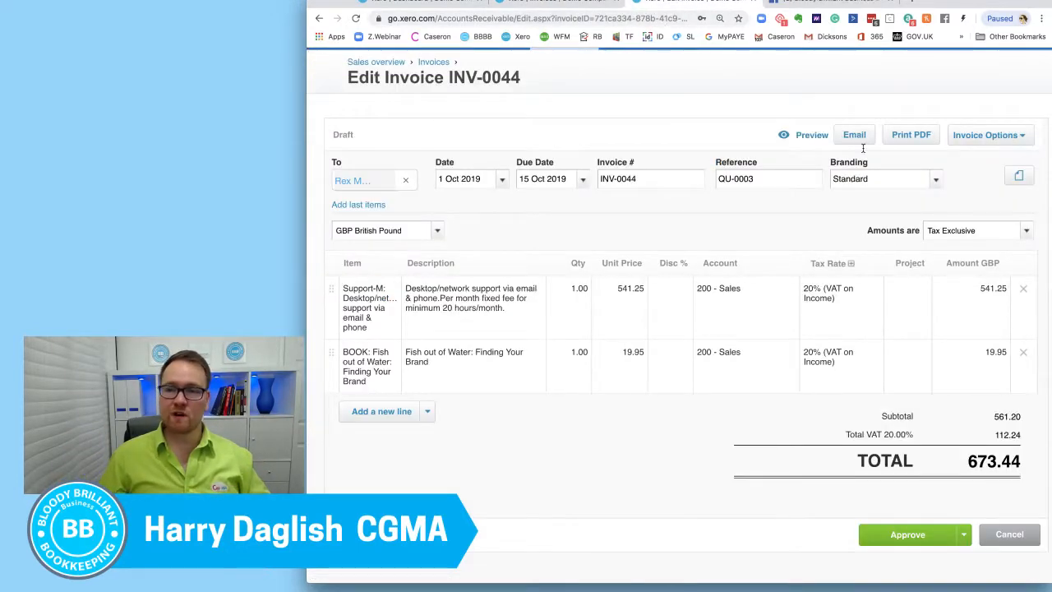
left_click(811, 138)
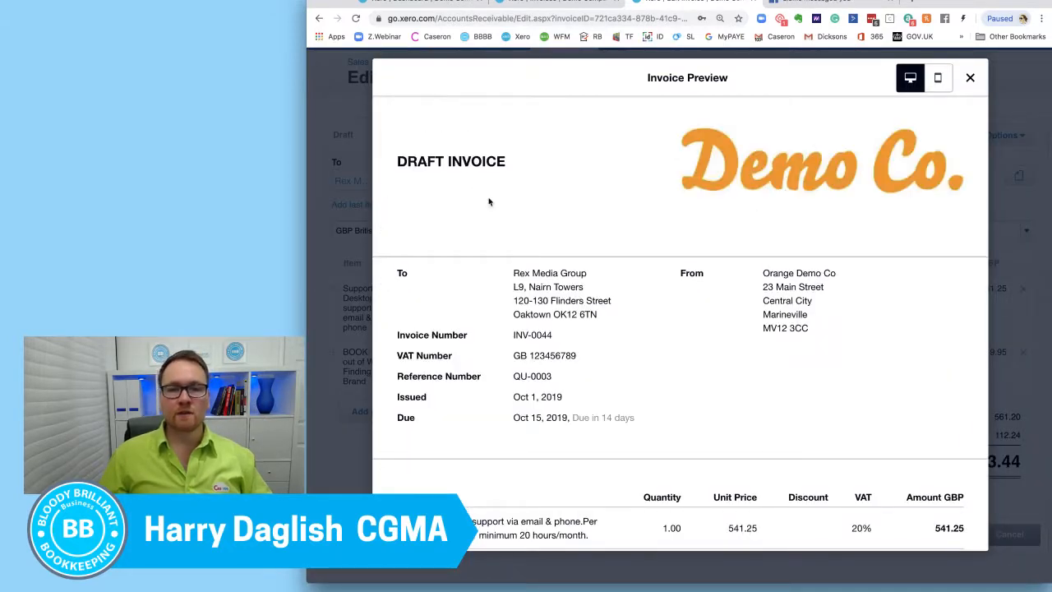
left_click_drag(516, 164, 386, 160)
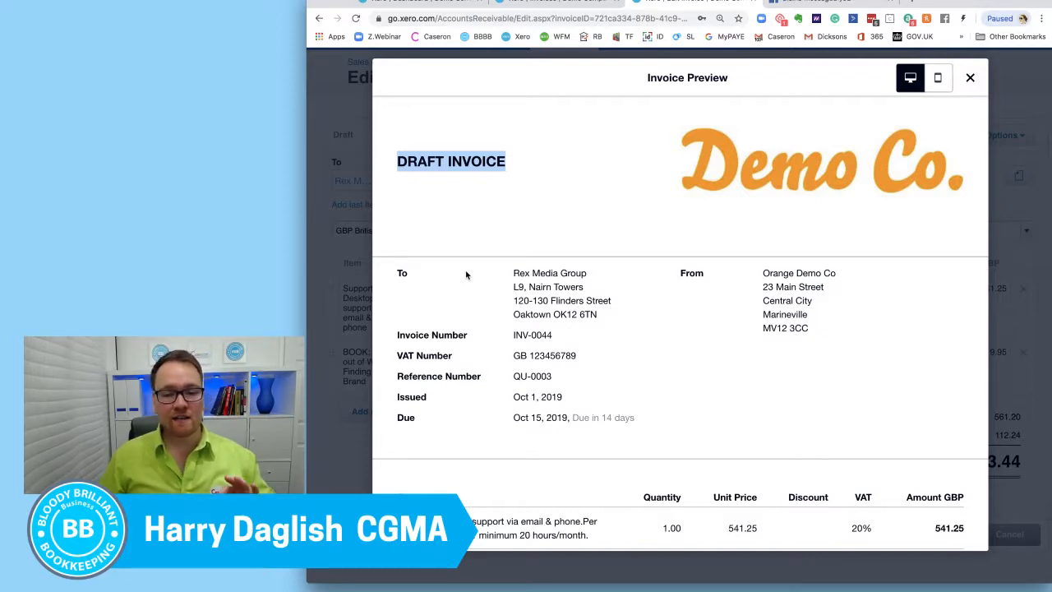
scroll(465, 275, "down", 8)
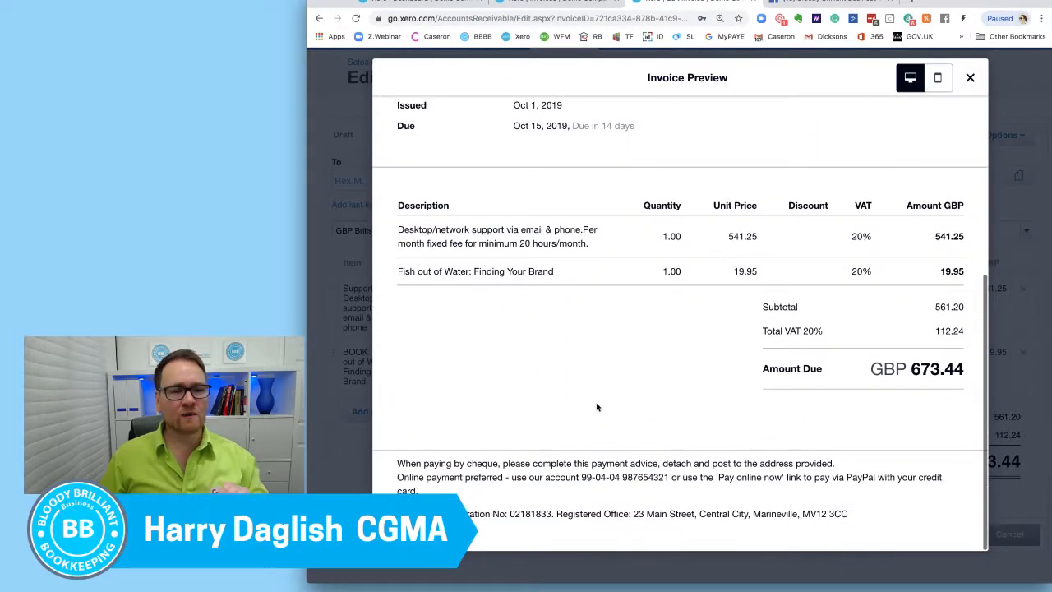
scroll(608, 407, "up", 2)
scroll(608, 408, "up", 6)
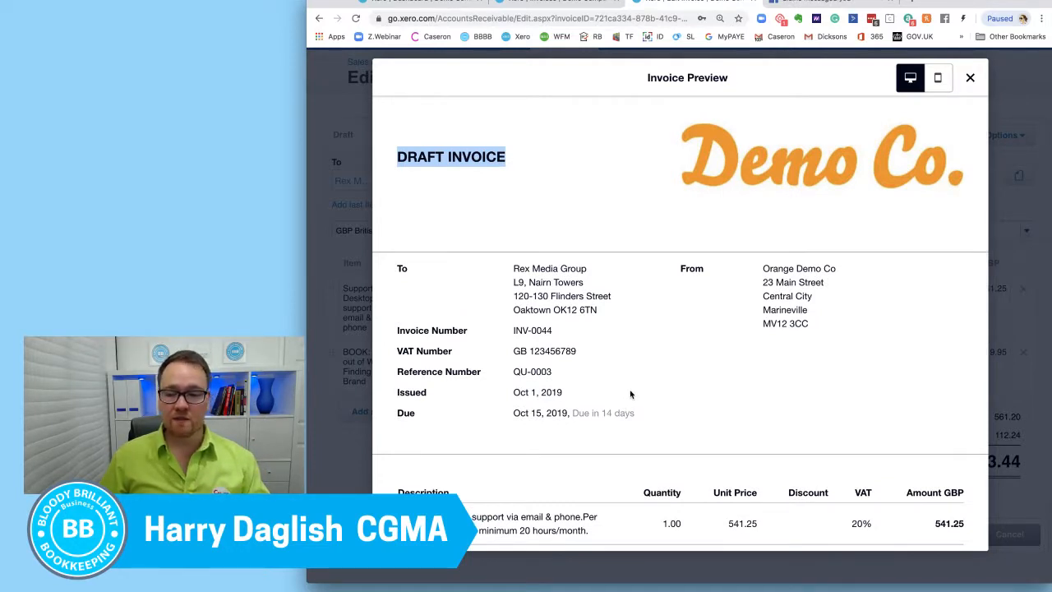
scroll(633, 394, "down", 2)
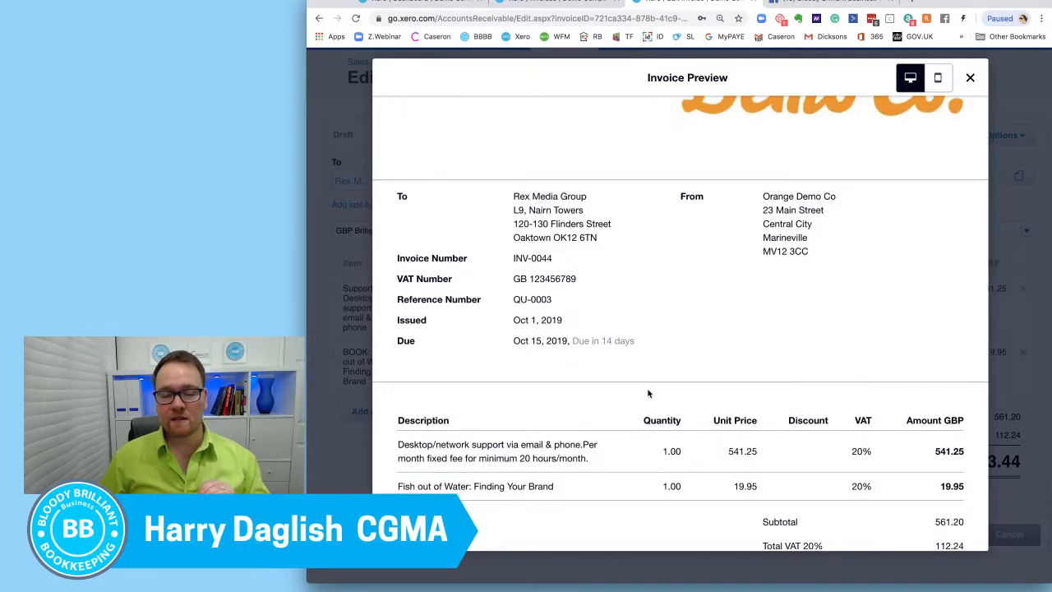
scroll(648, 393, "up", 3)
left_click(969, 77)
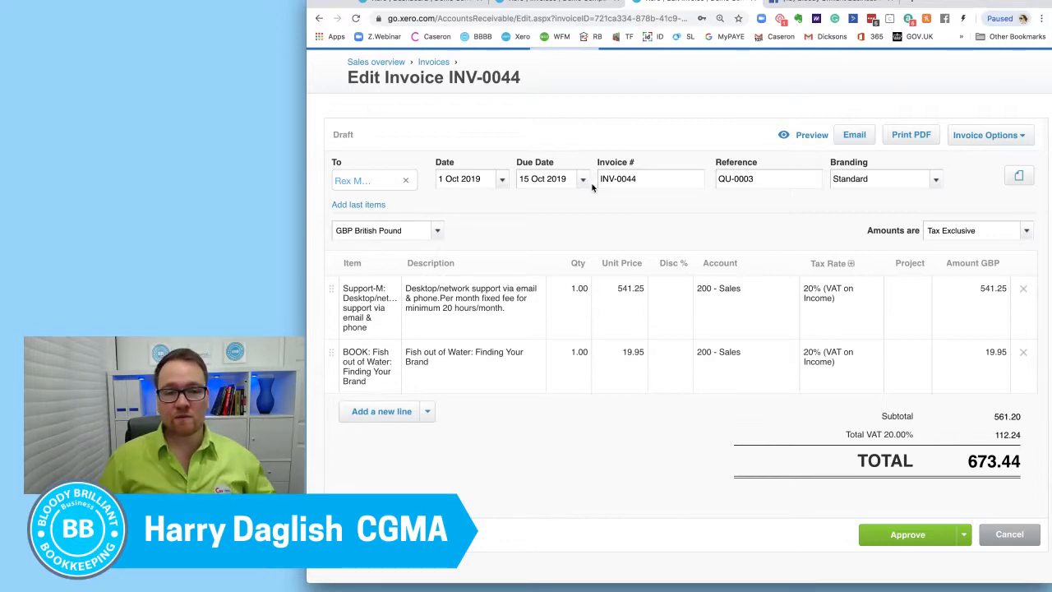
Step: Save the Rex Media Group draft invoice and submit it for approval
left_click(557, 10)
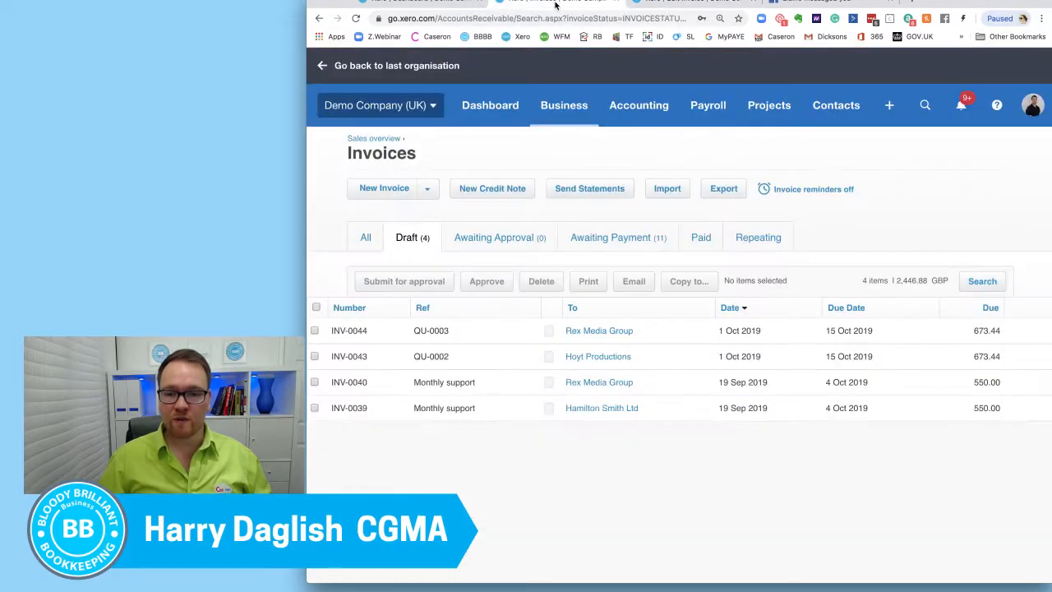
left_click(659, 8)
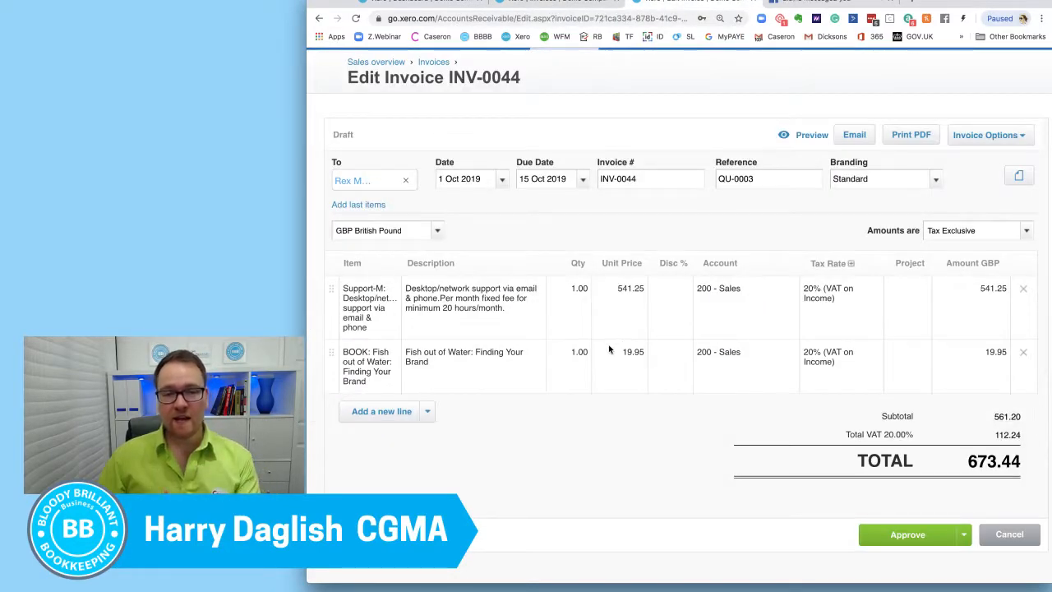
scroll(567, 403, "down", 2)
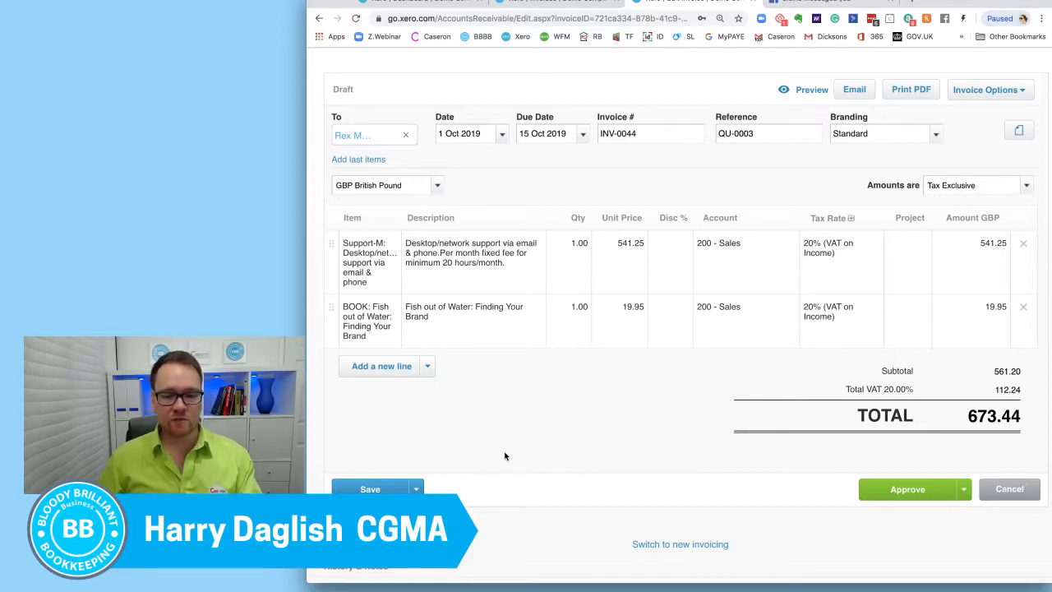
left_click(417, 489)
scroll(461, 488, "down", 2)
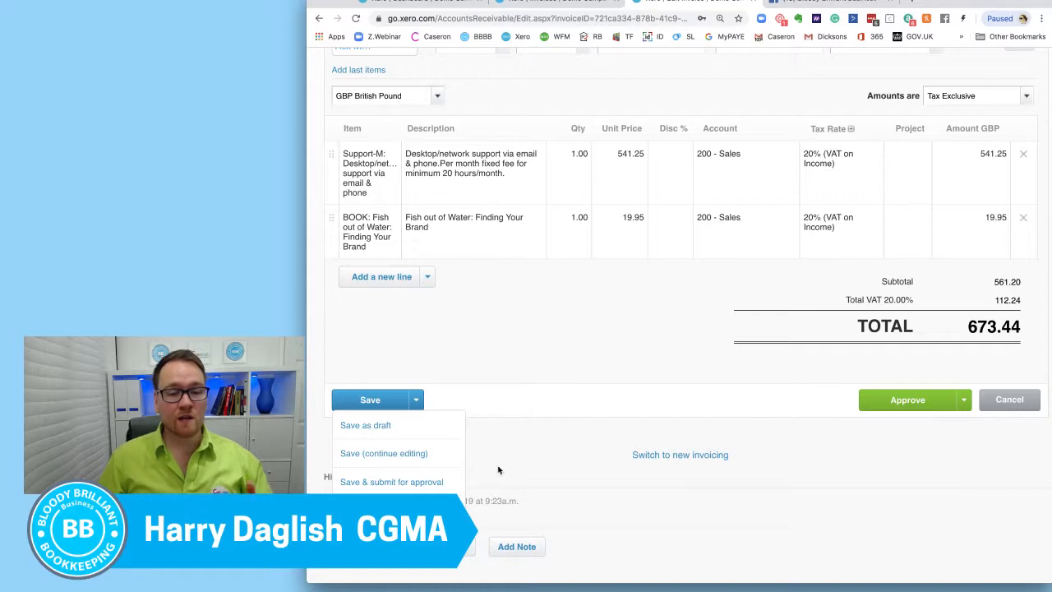
left_click(441, 483)
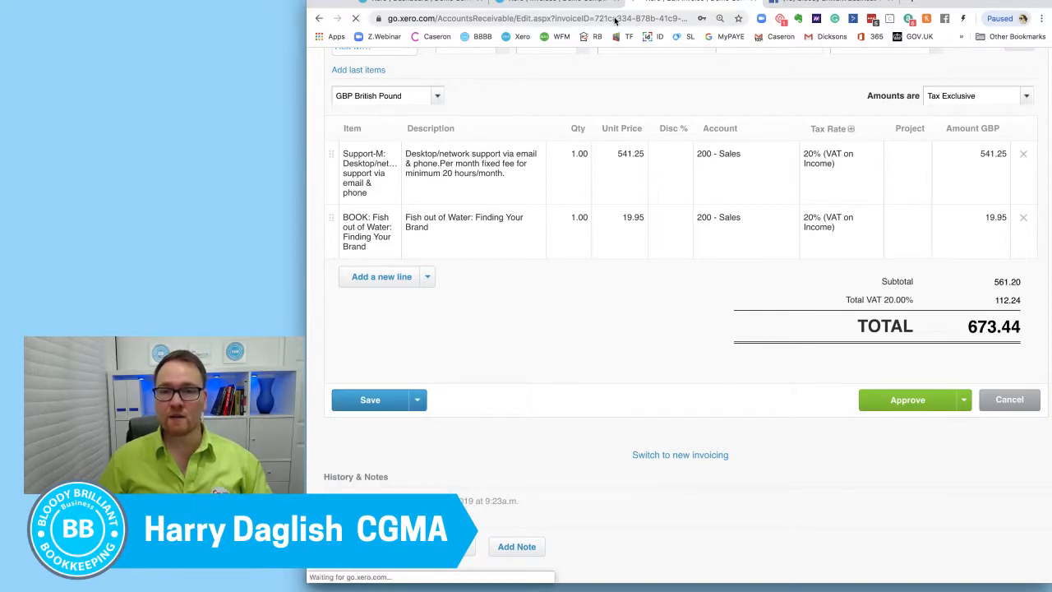
Step: Refresh the invoices list and show the invoices awaiting approval
right_click(539, 3)
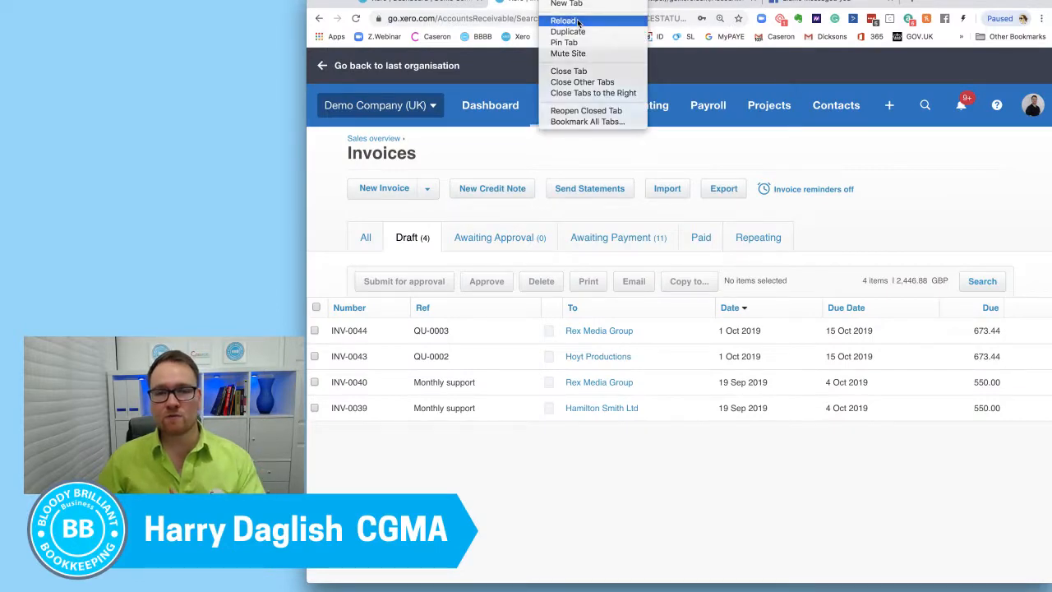
left_click(577, 21)
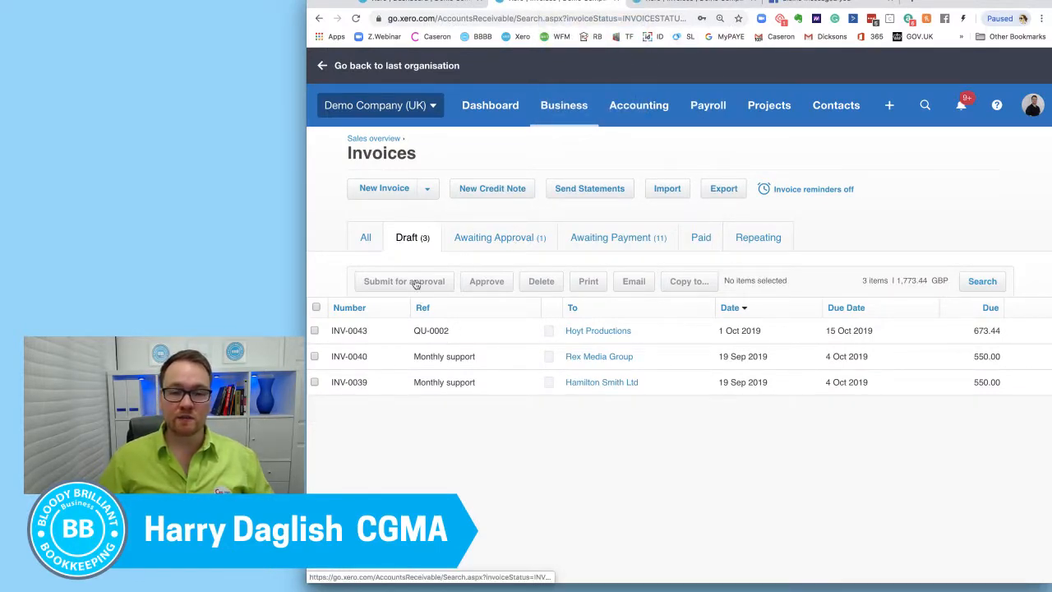
left_click(510, 240)
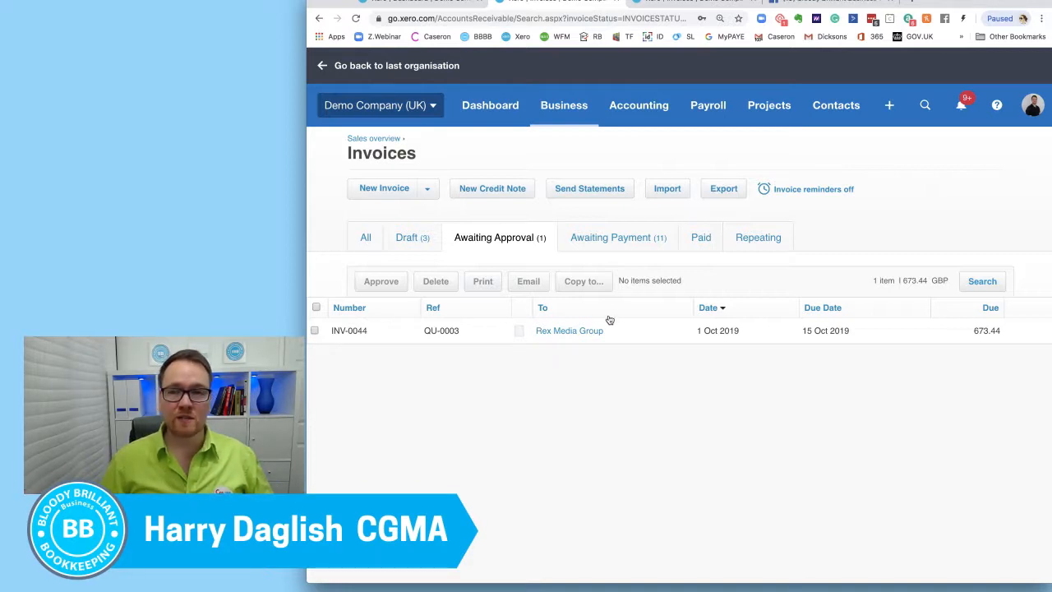
Step: Open the Rex Media Group invoice awaiting approval and set the Support-M line's account to 202 - Sales - IT Support
left_click(649, 5)
left_click(403, 305)
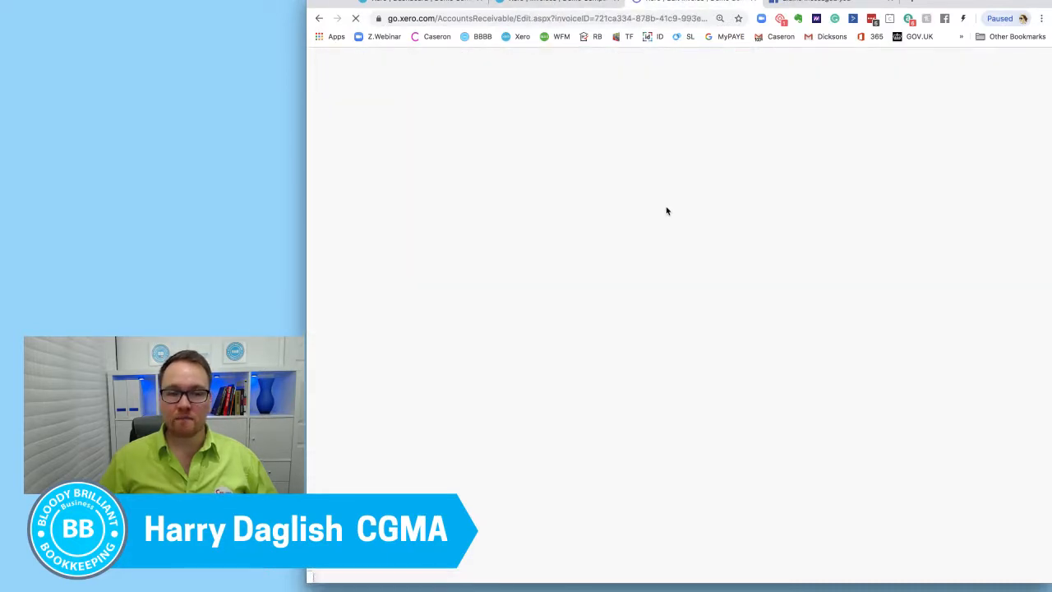
scroll(667, 211, "down", 1)
scroll(667, 211, "down", 2)
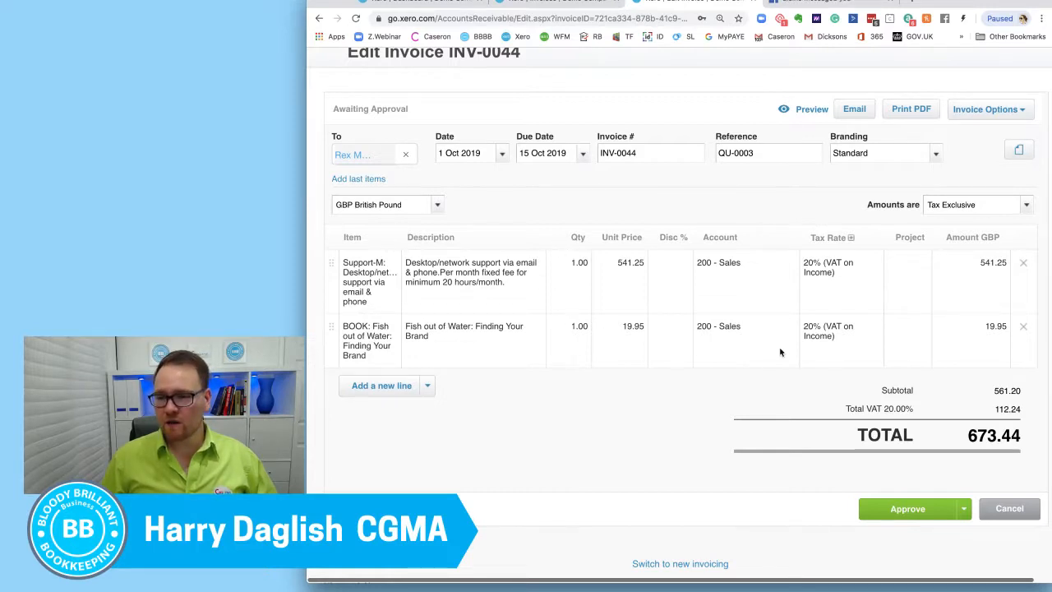
left_click(795, 270)
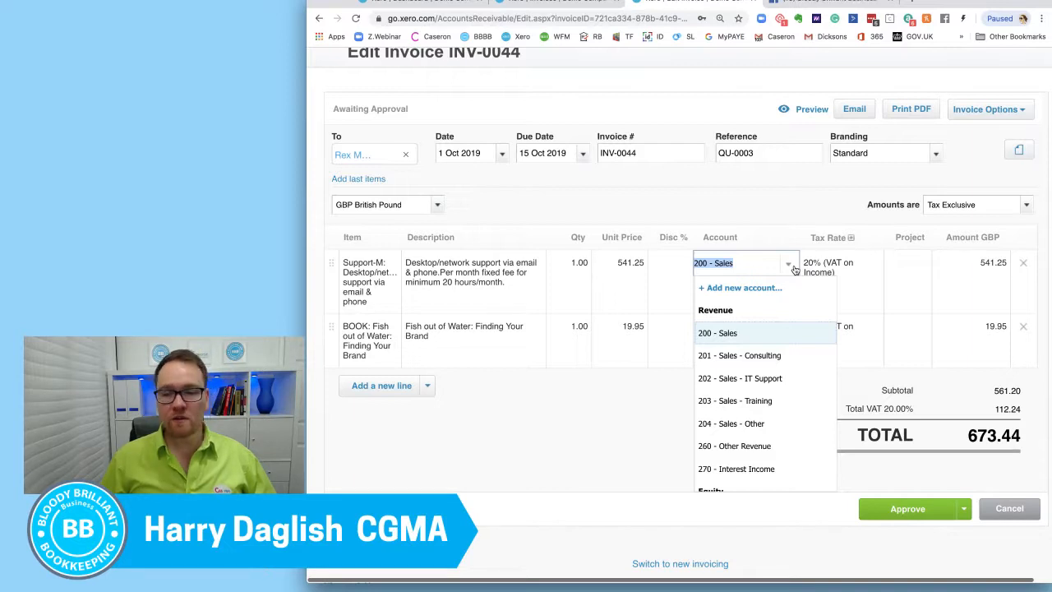
left_click(793, 384)
left_click(742, 392)
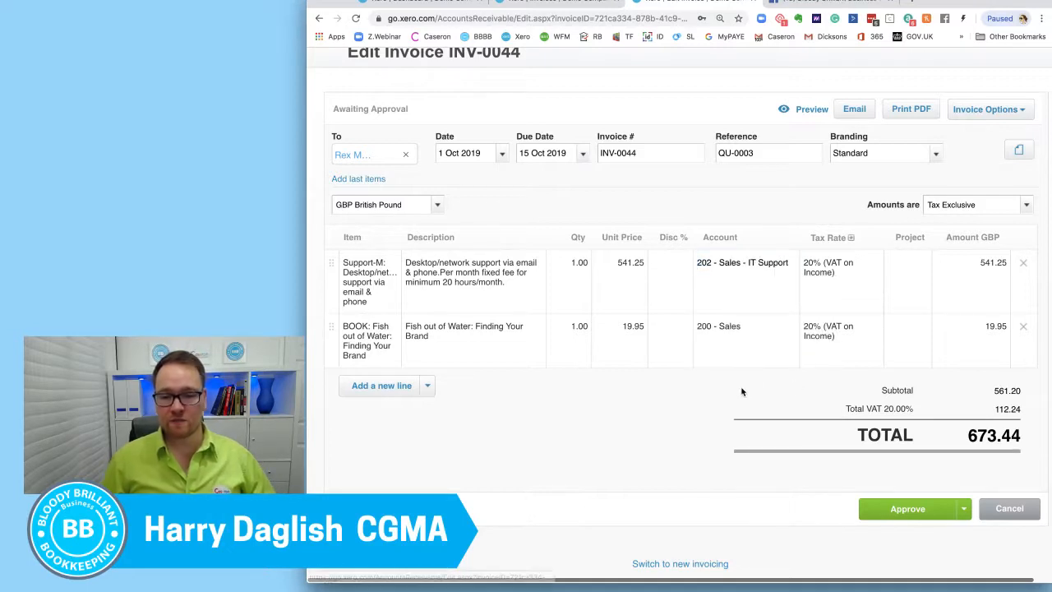
Step: Set the BOOK line's account to 204 - Sales - Other
left_click(796, 328)
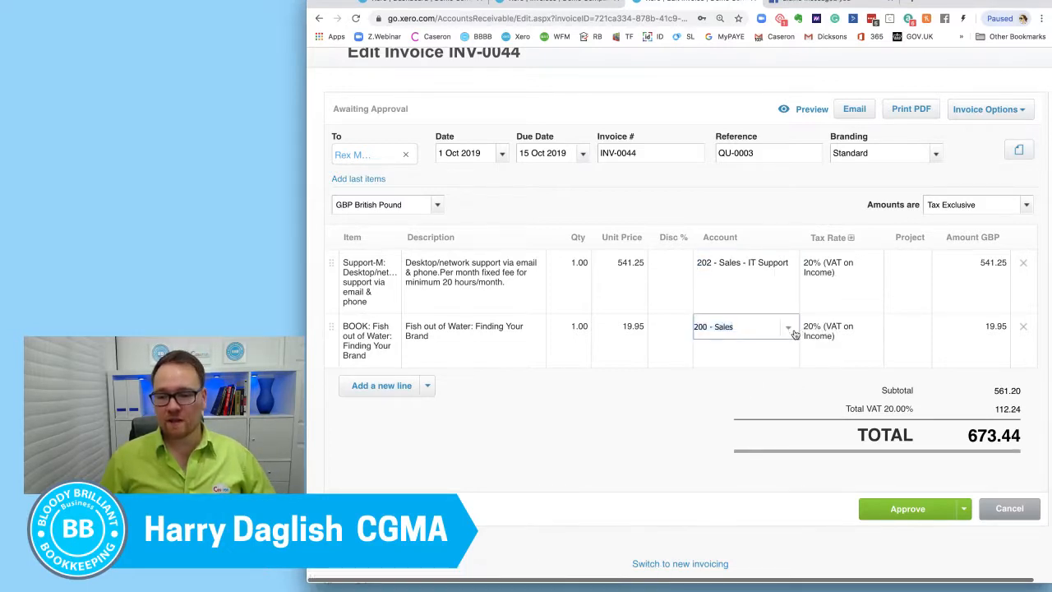
left_click(793, 331)
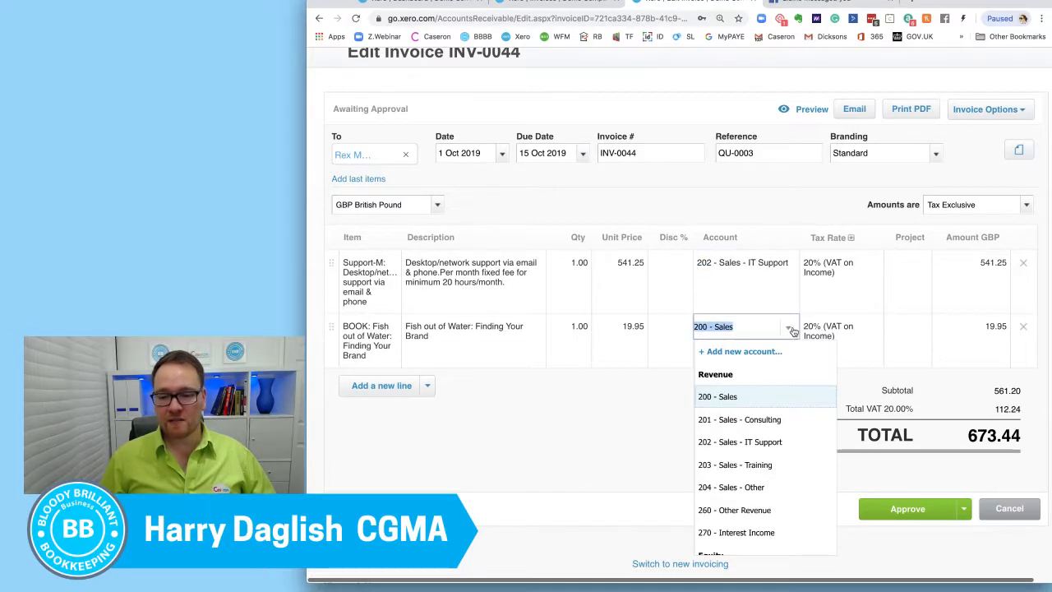
left_click(776, 488)
left_click(684, 441)
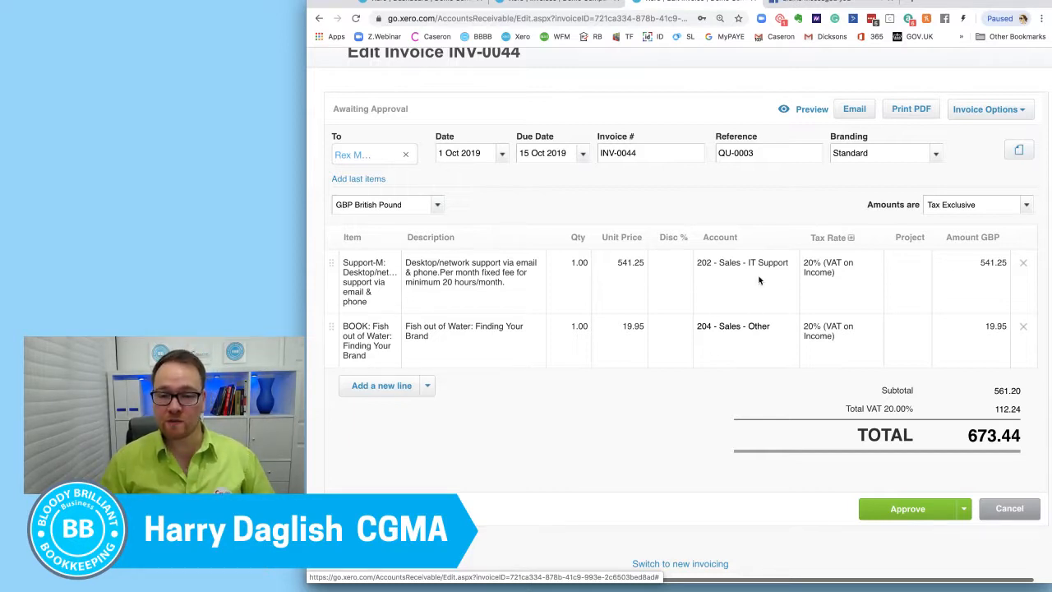
Step: Assign Project East to both invoice lines and approve the invoice
left_click(917, 276)
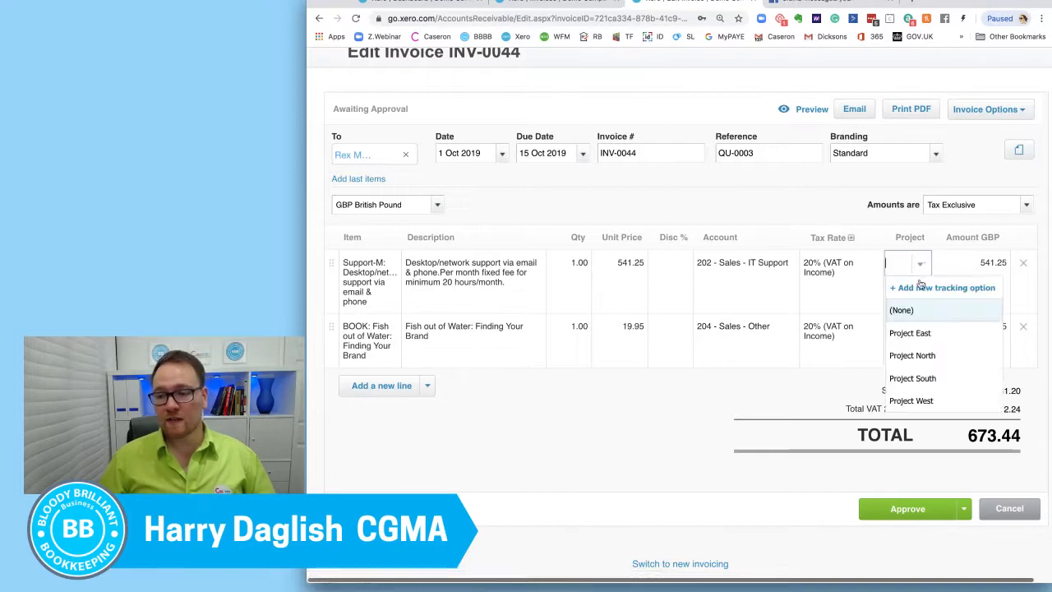
left_click(913, 333)
left_click(921, 330)
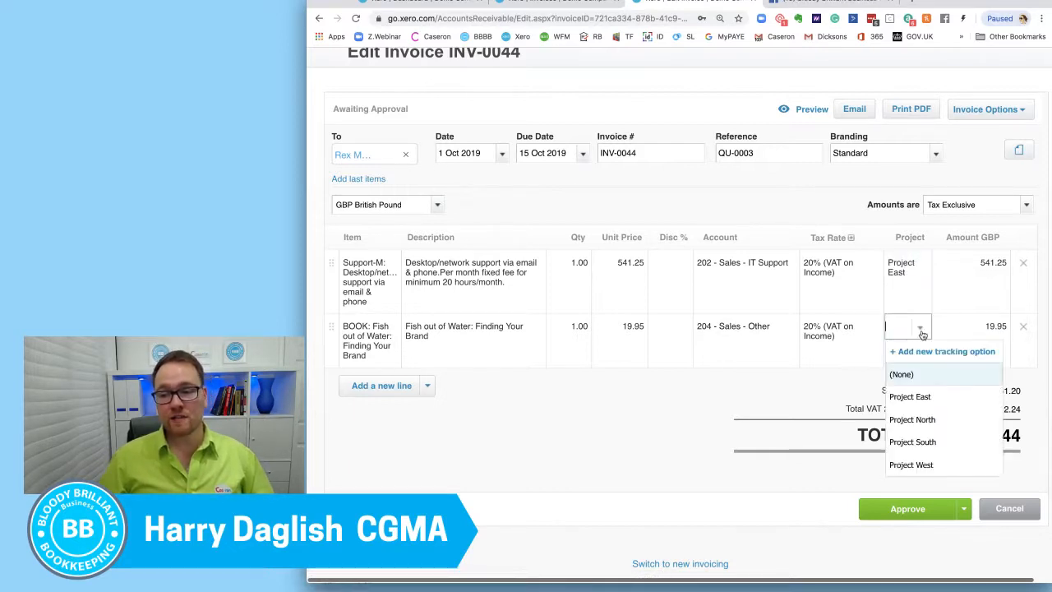
left_click(909, 397)
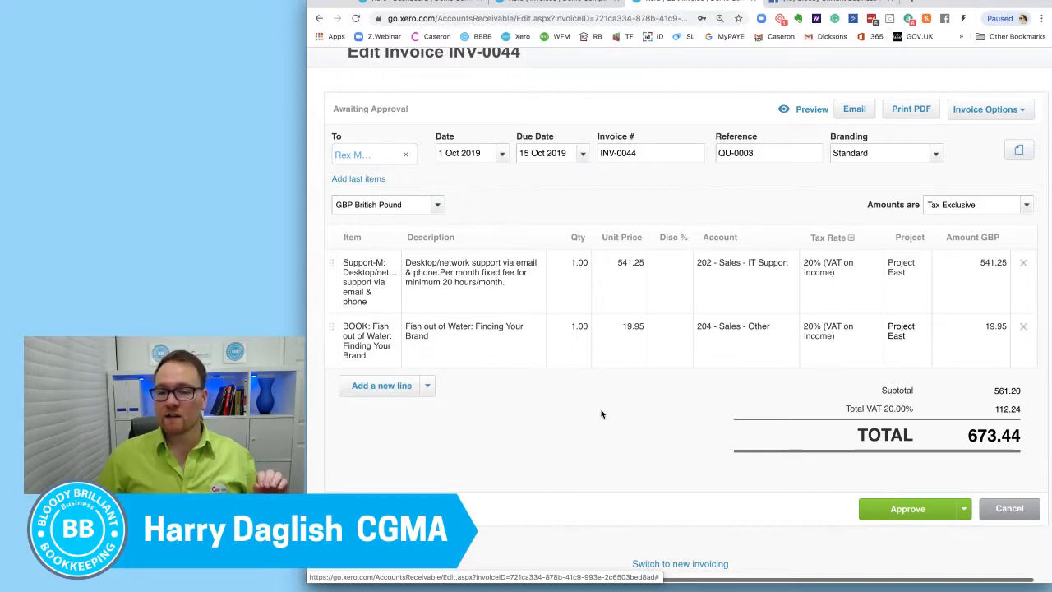
left_click(884, 514)
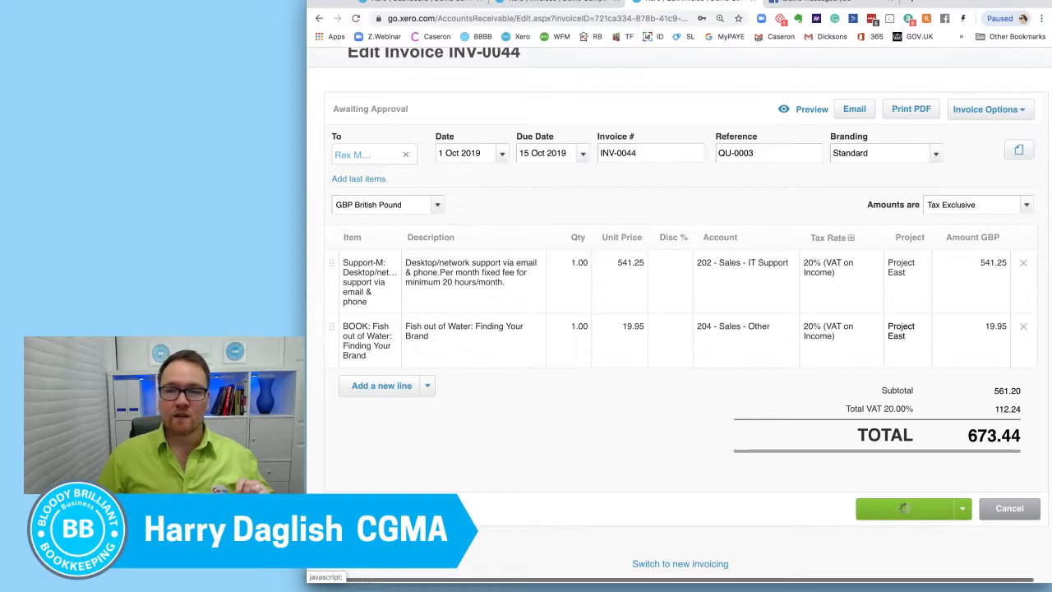
Step: Refresh the Awaiting Approval invoices list to check the approved invoice's status
left_click(573, 5)
right_click(566, 1)
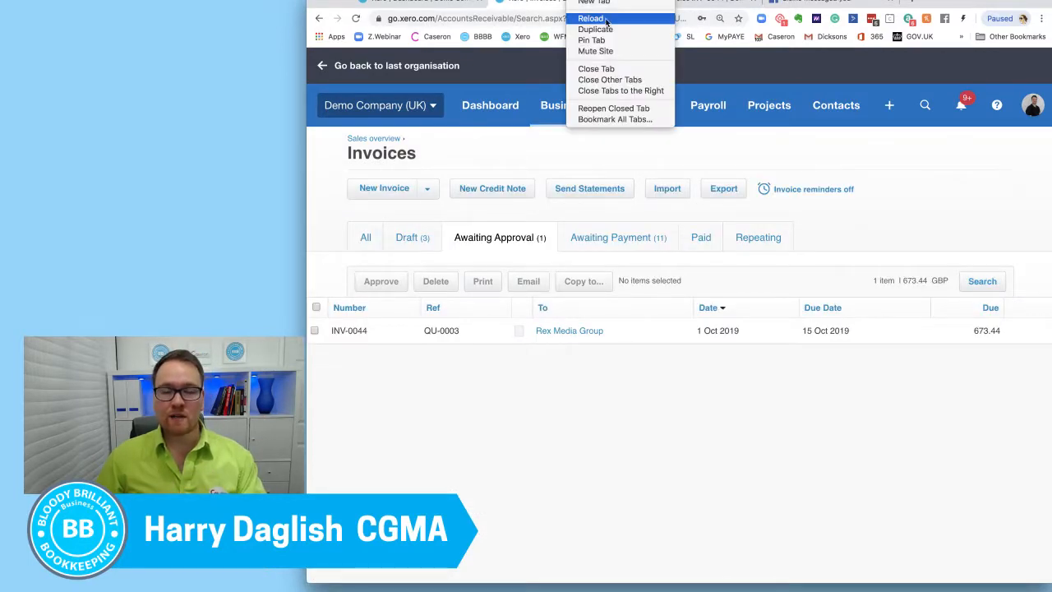
left_click(607, 21)
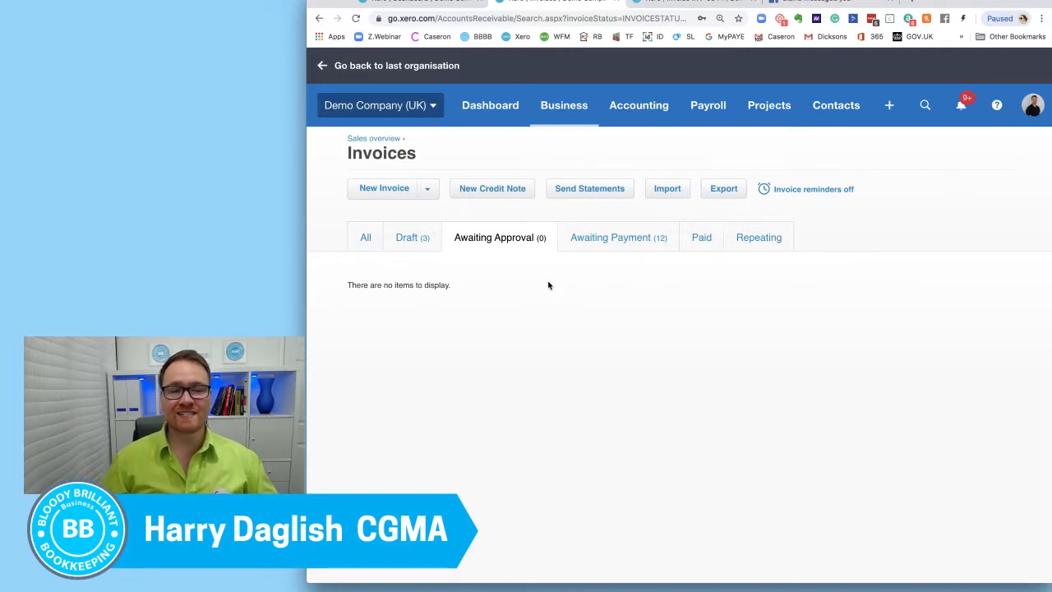
left_click(213, 162)
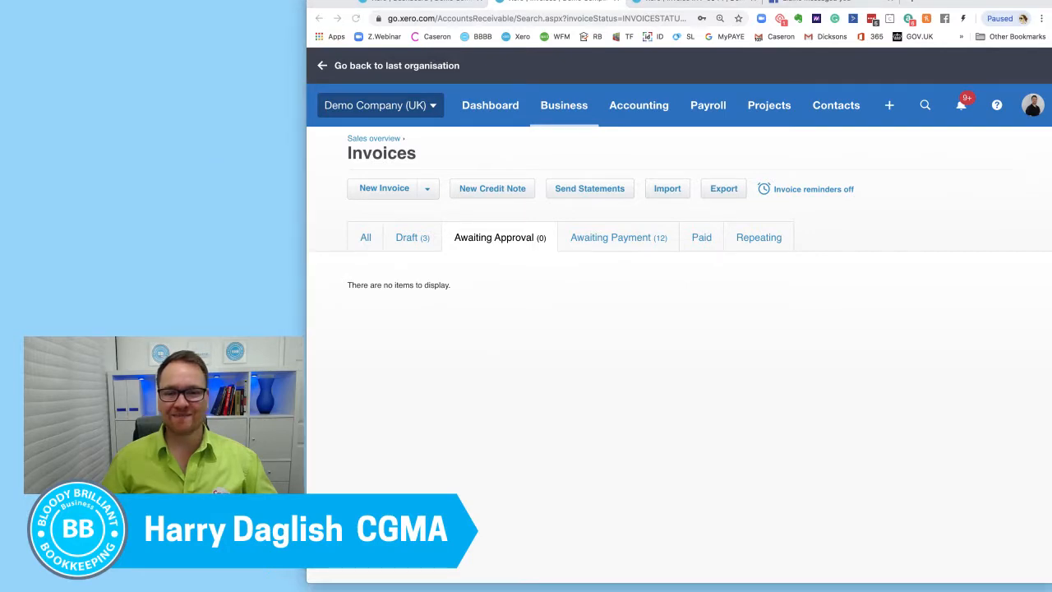